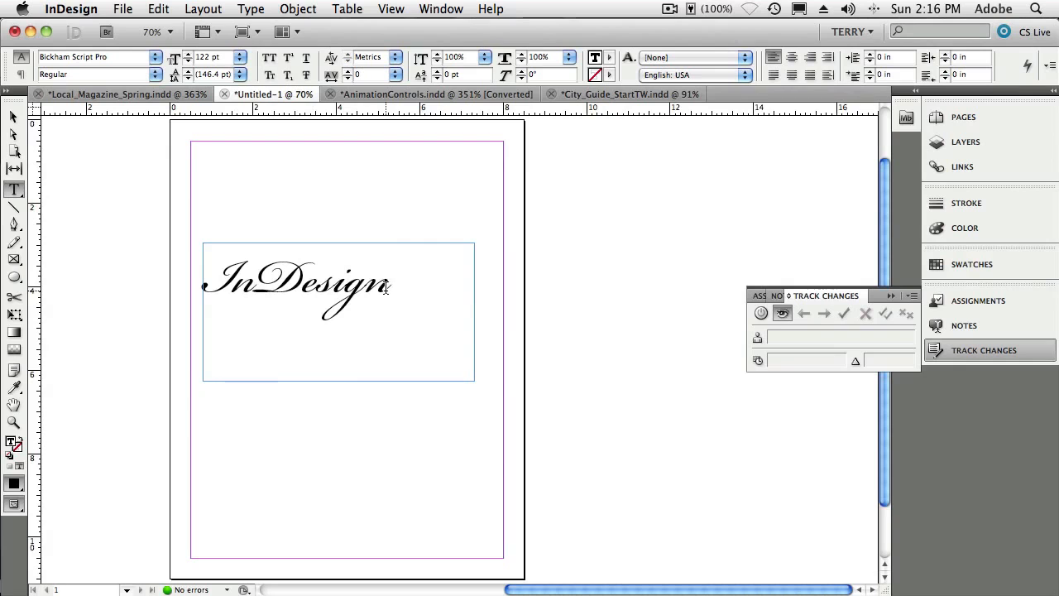
- Close the Track Changes panel
key(super+equal)
key(super+equal)
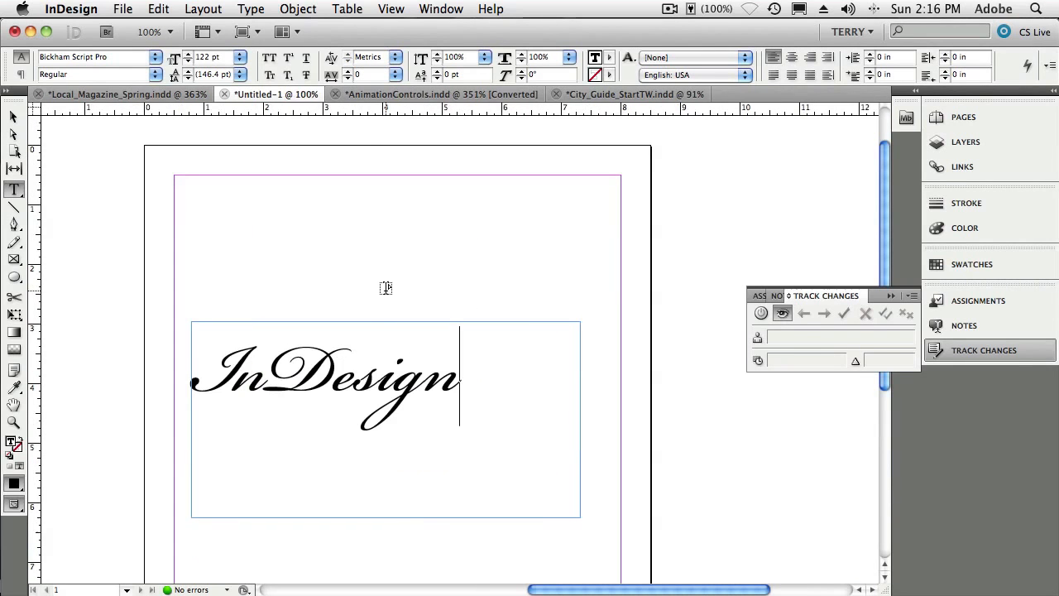
click(890, 296)
click(436, 390)
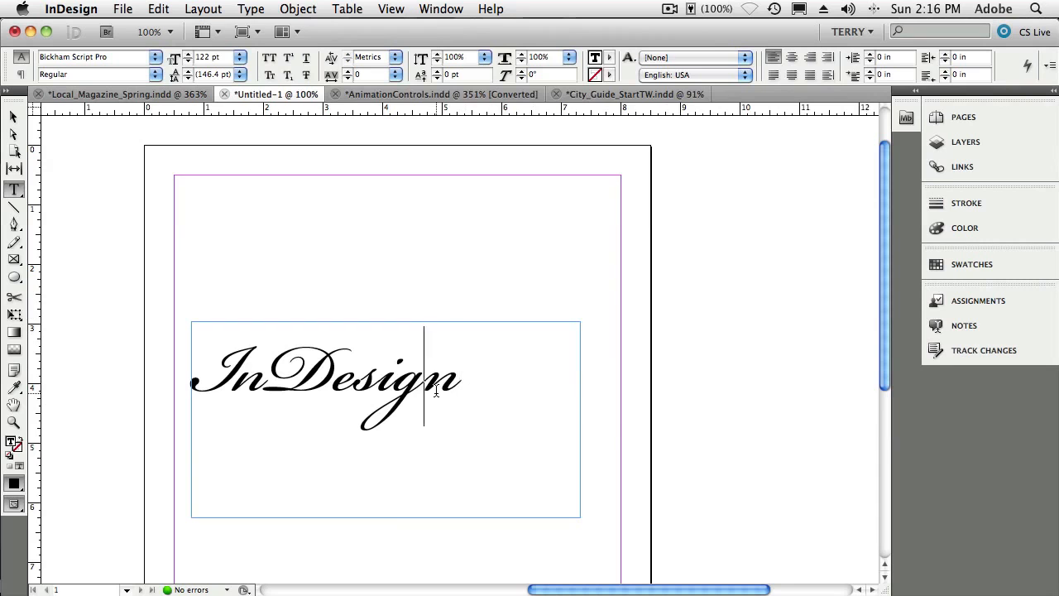
drag(436, 391, 378, 388)
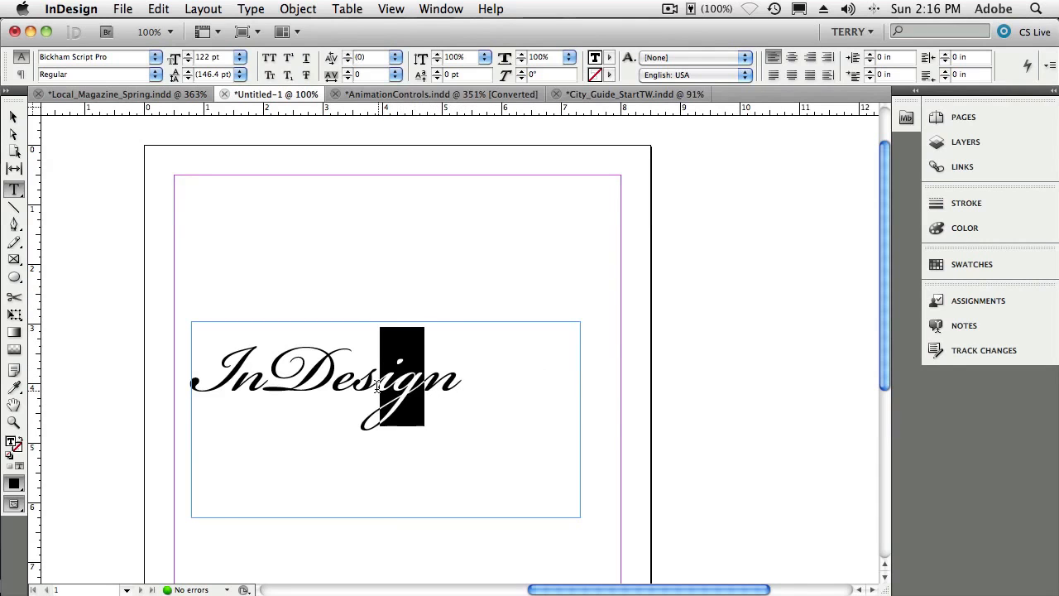
click(155, 57)
mouse_move(69, 61)
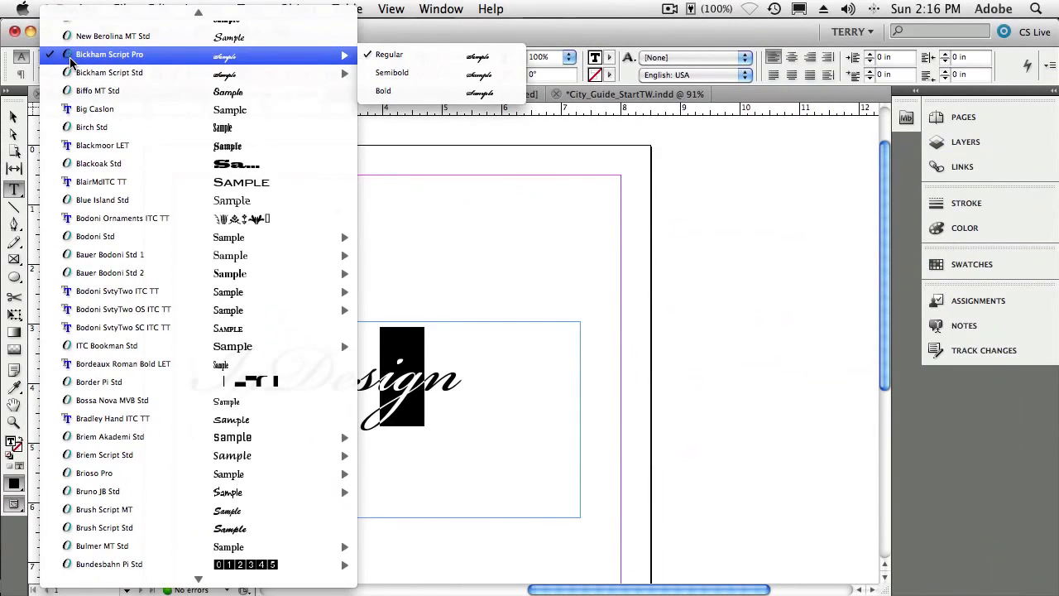
click(491, 231)
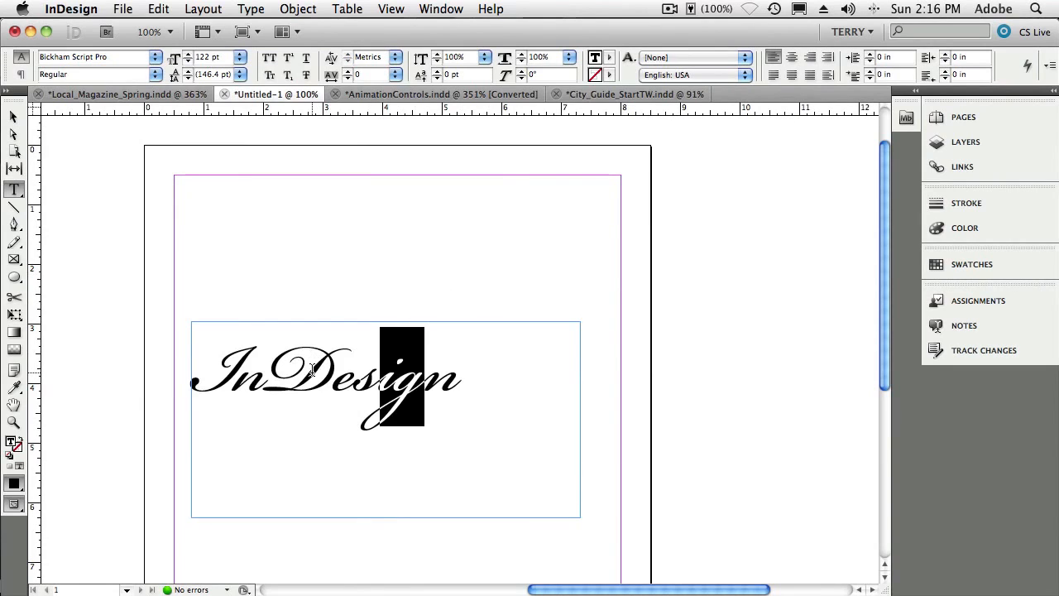
- Select the capital I of InDesign and open the Glyphs panel
click(235, 372)
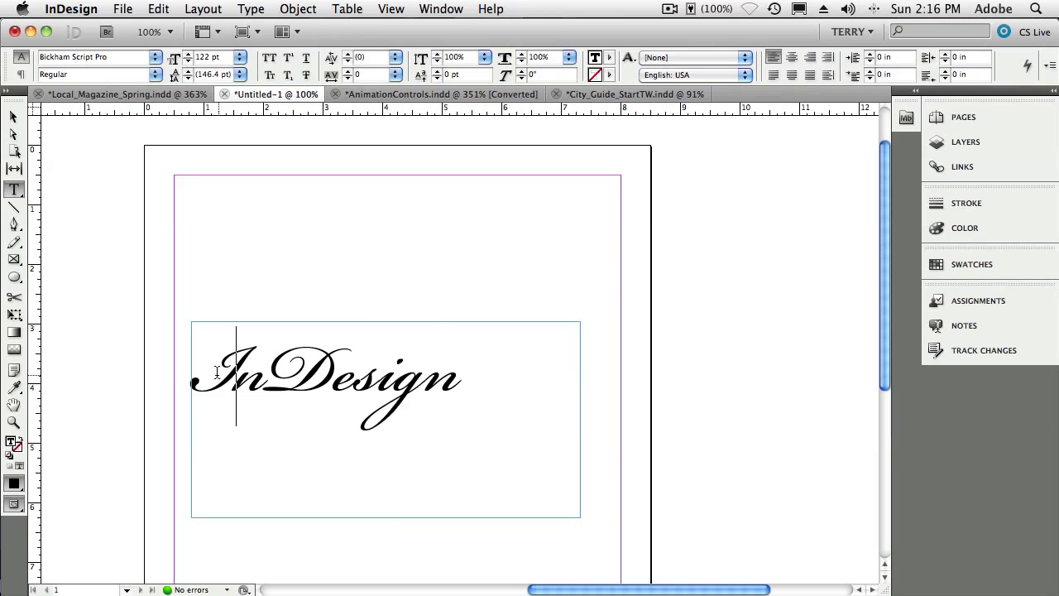
drag(216, 372, 208, 372)
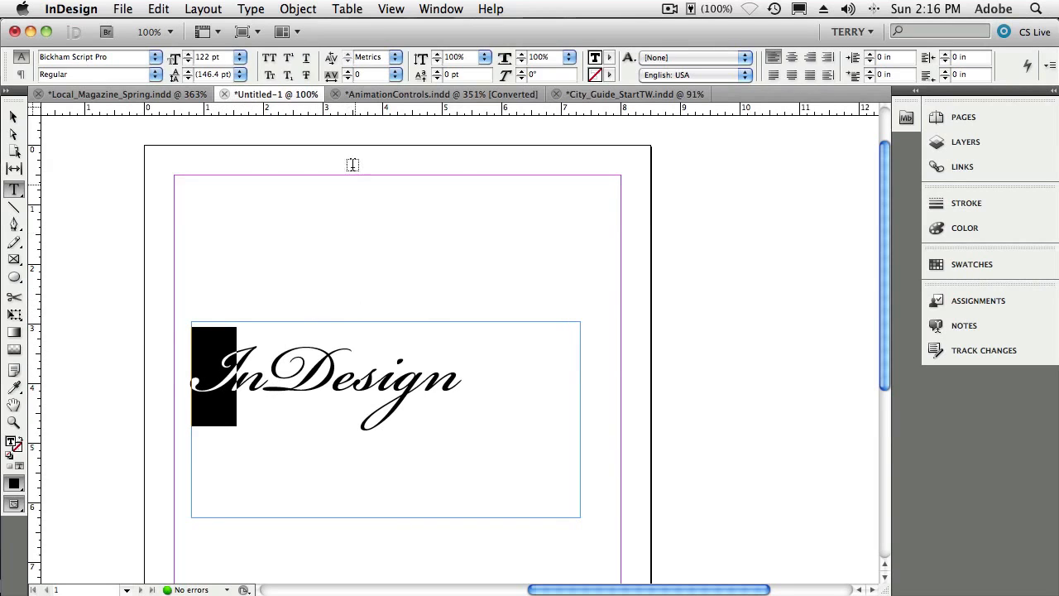
click(252, 9)
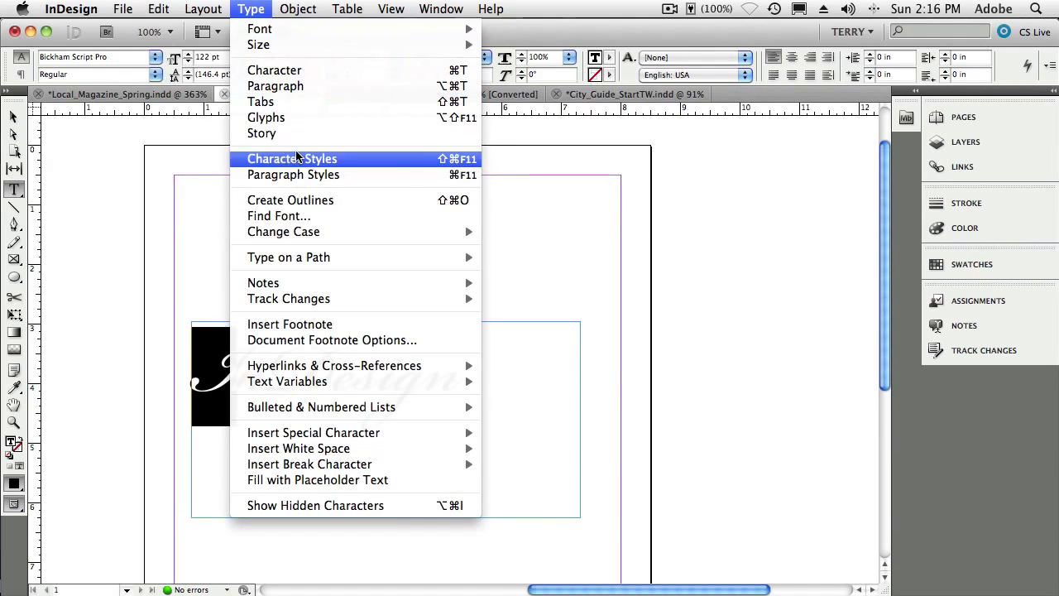
click(295, 118)
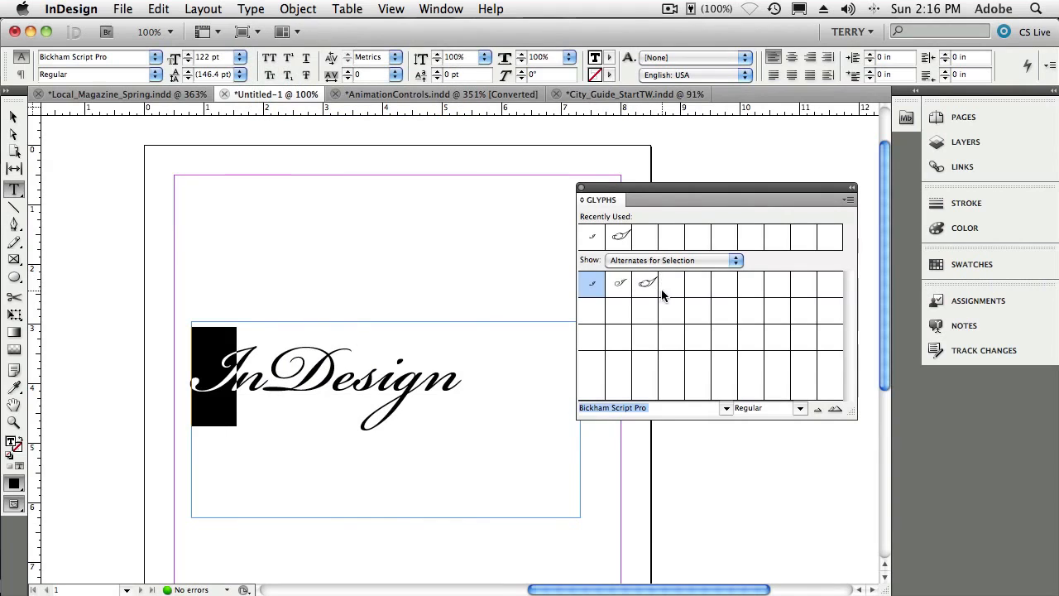
- Browse the glyphs of the entire font, then return to showing alternates for the selection
click(654, 261)
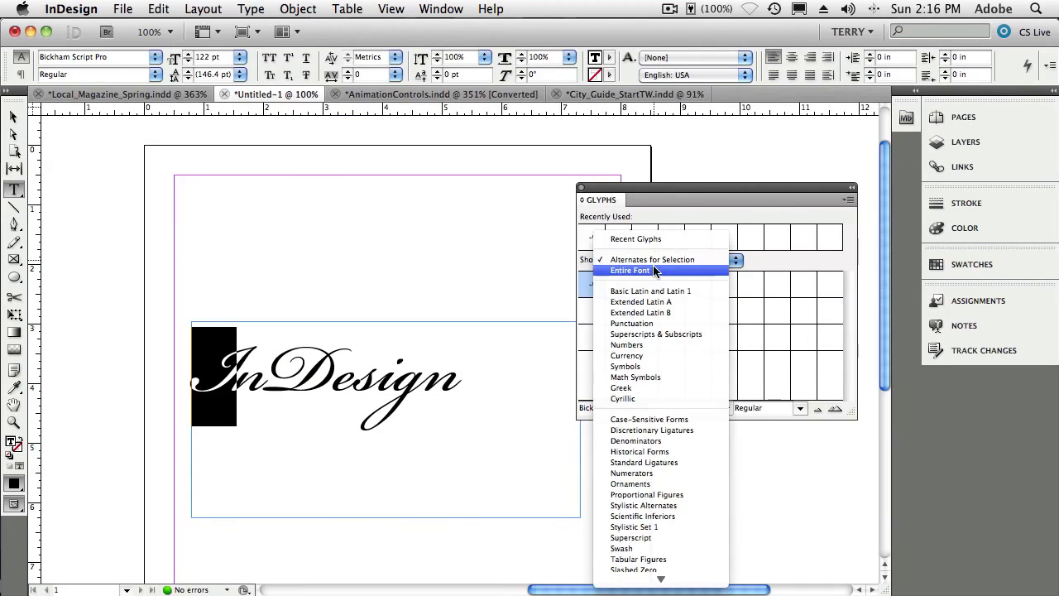
click(630, 270)
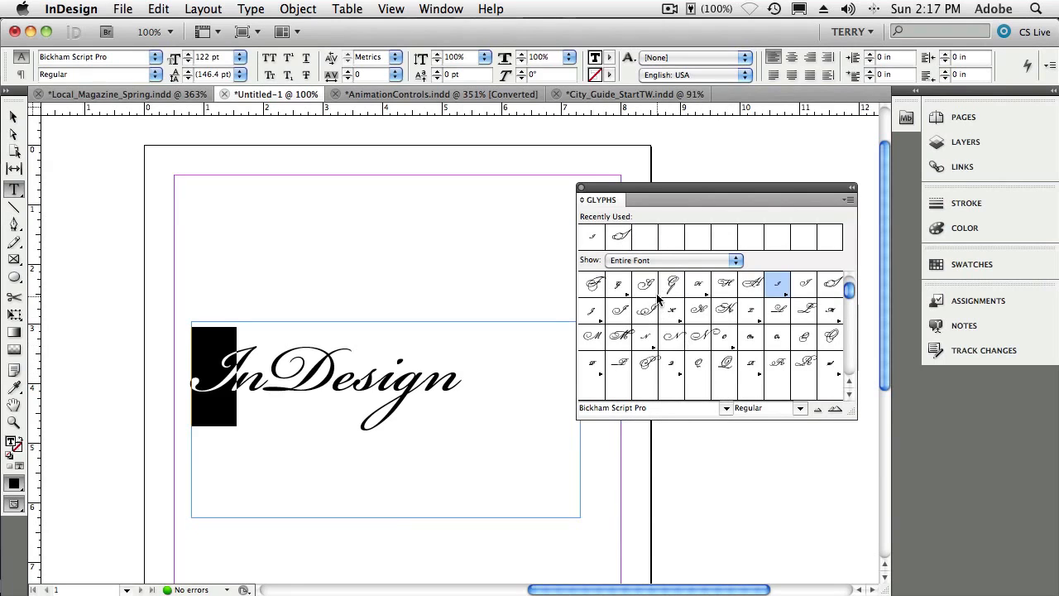
click(654, 261)
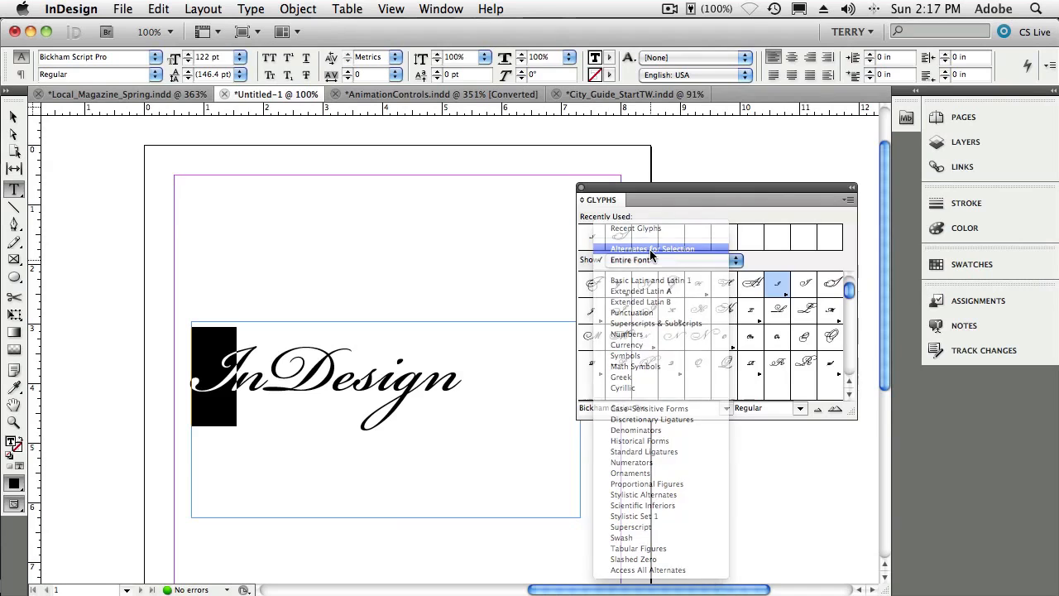
click(651, 250)
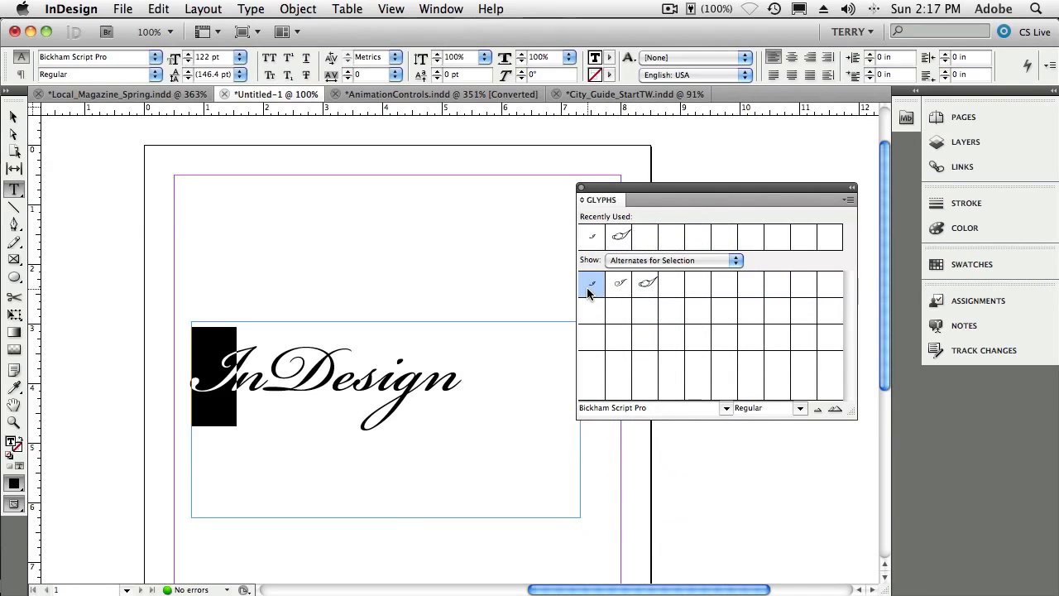
- Try the alternate glyphs for the I, settling on the large swash capital I
mouse_move(653, 287)
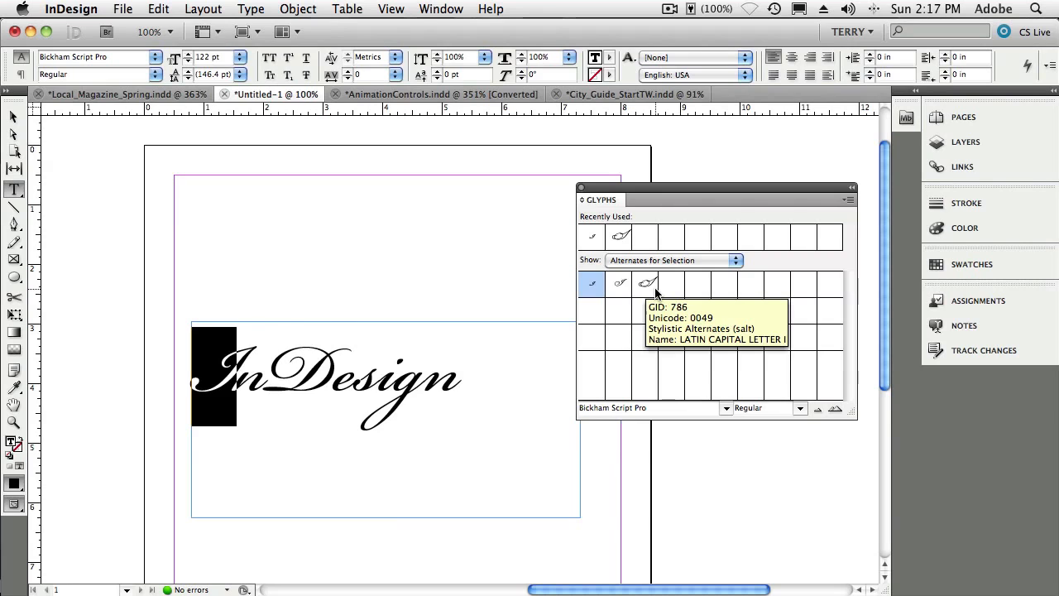
double_click(648, 284)
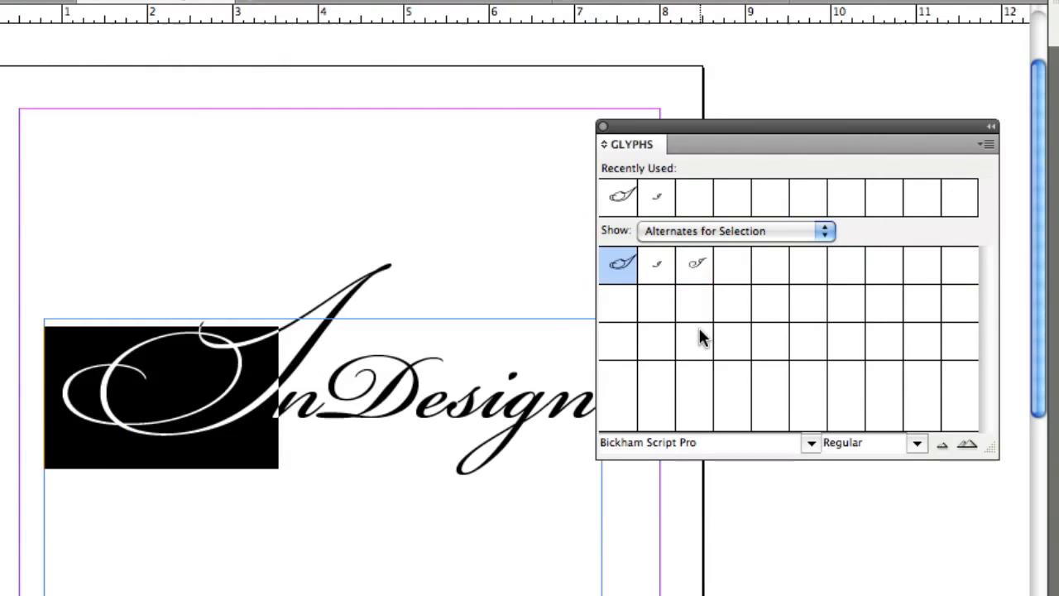
double_click(690, 267)
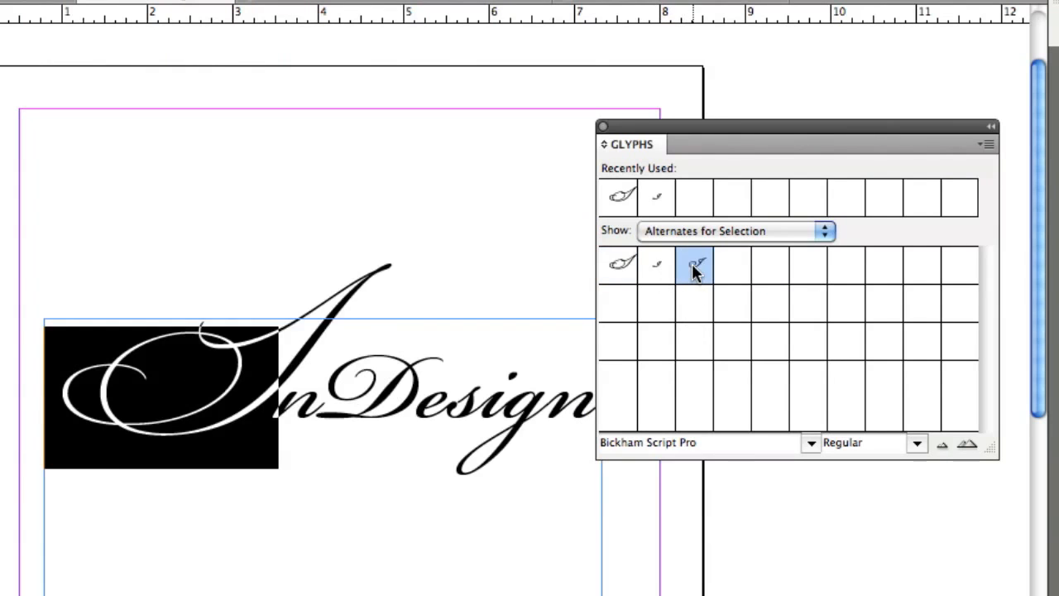
click(659, 270)
double_click(658, 270)
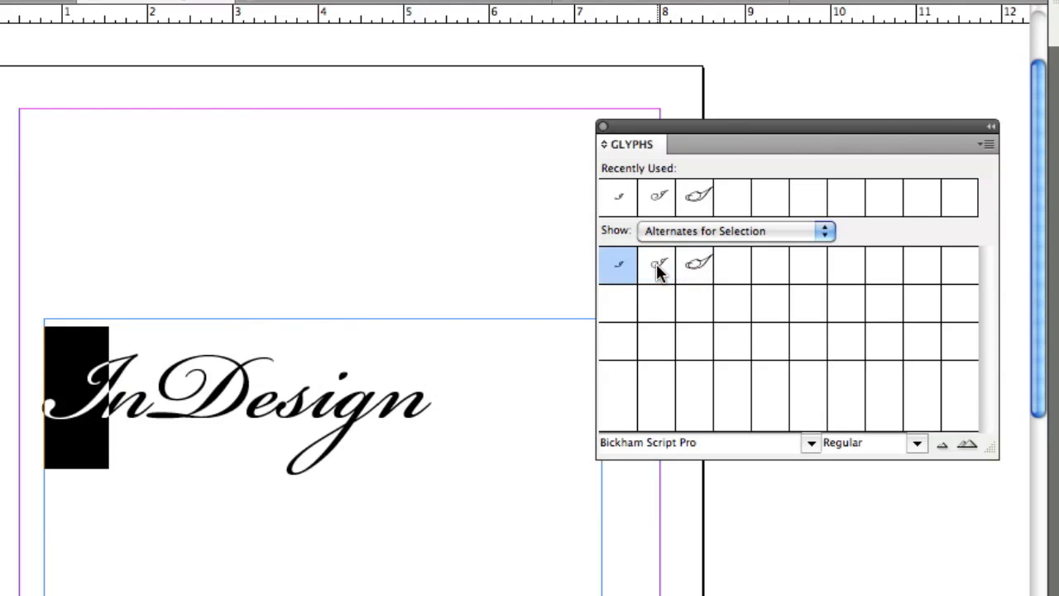
double_click(695, 266)
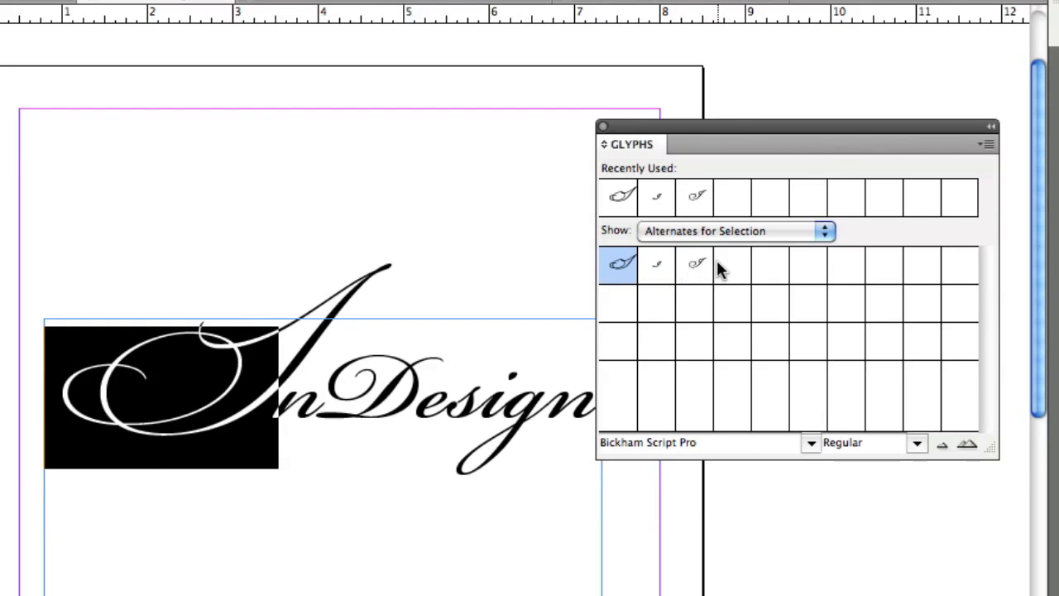
- Replace the g with its long-tailed swash alternate and close the Glyphs panel
drag(697, 128, 785, 130)
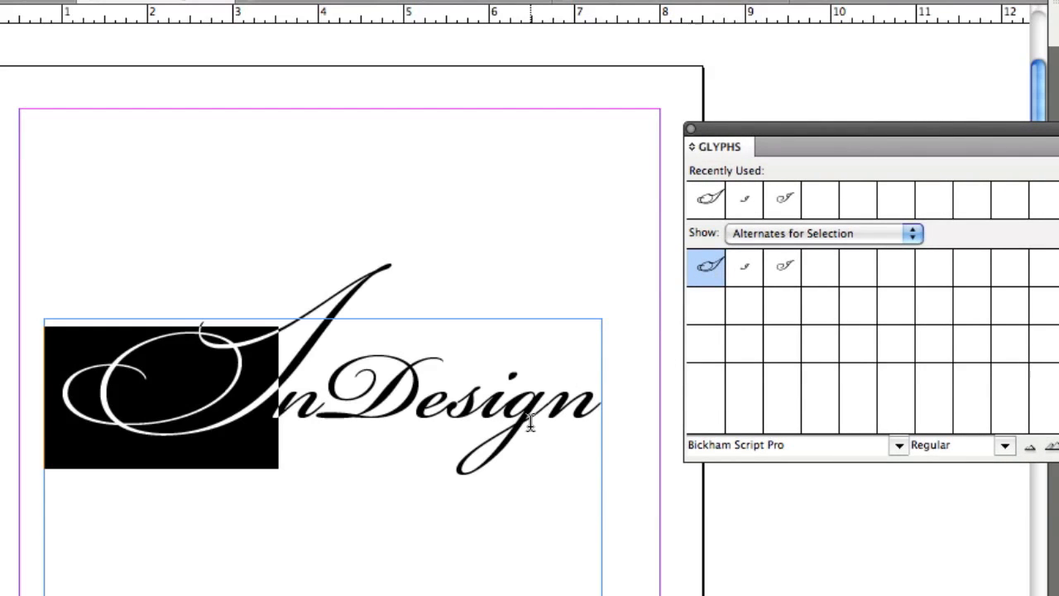
drag(535, 417, 520, 426)
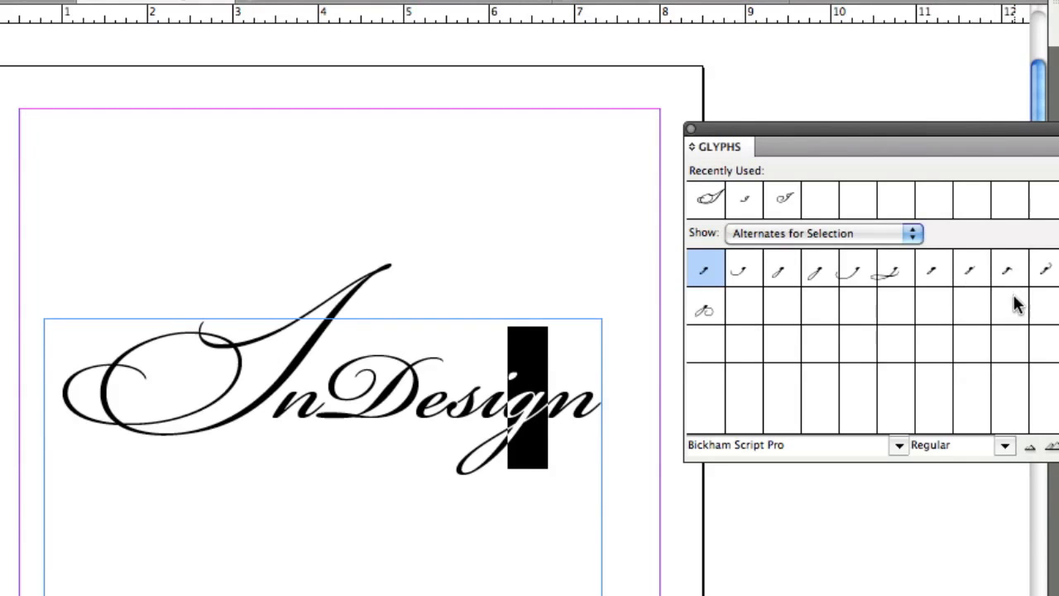
double_click(855, 273)
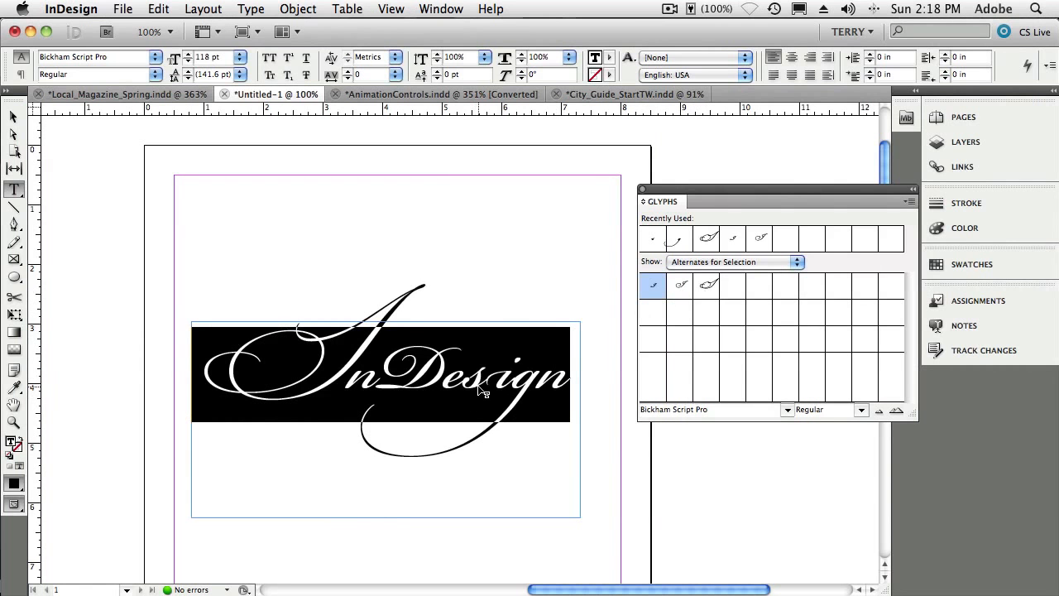
click(479, 385)
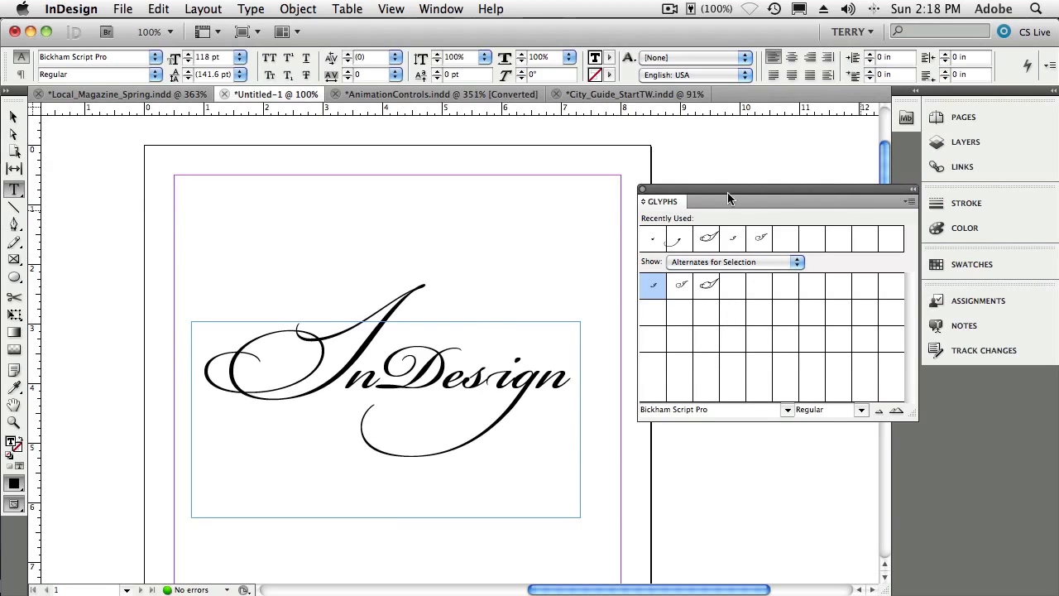
click(643, 189)
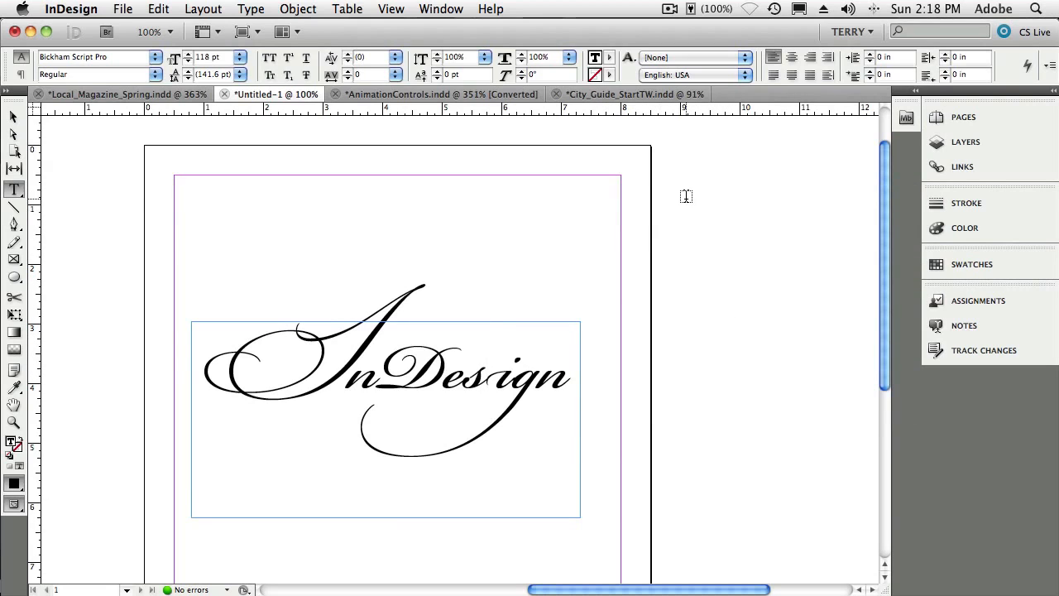
- Switch to the AnimationControls document
click(389, 95)
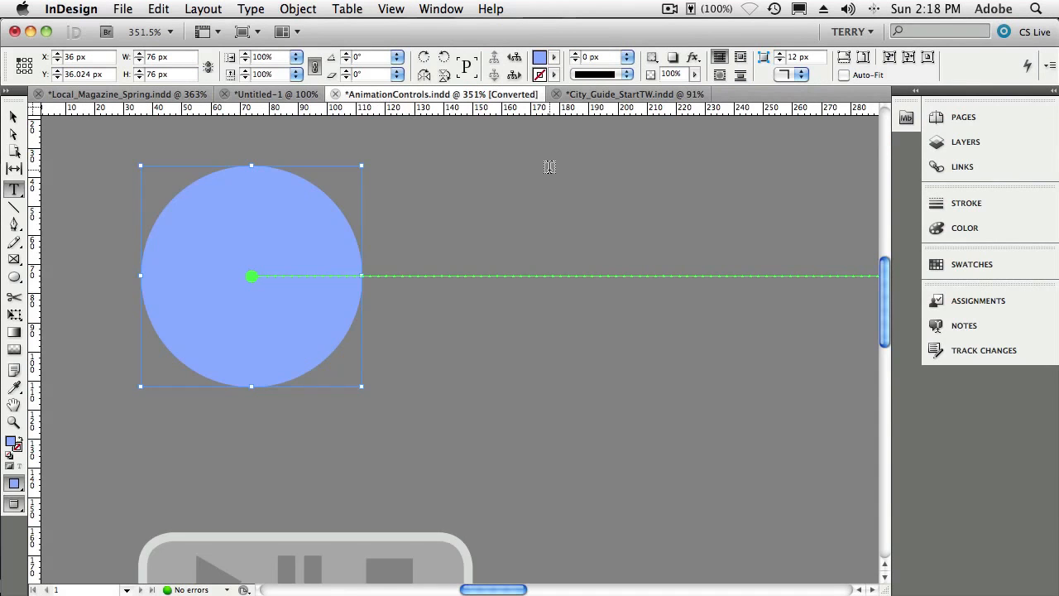
key(super+minus)
key(super+minus)
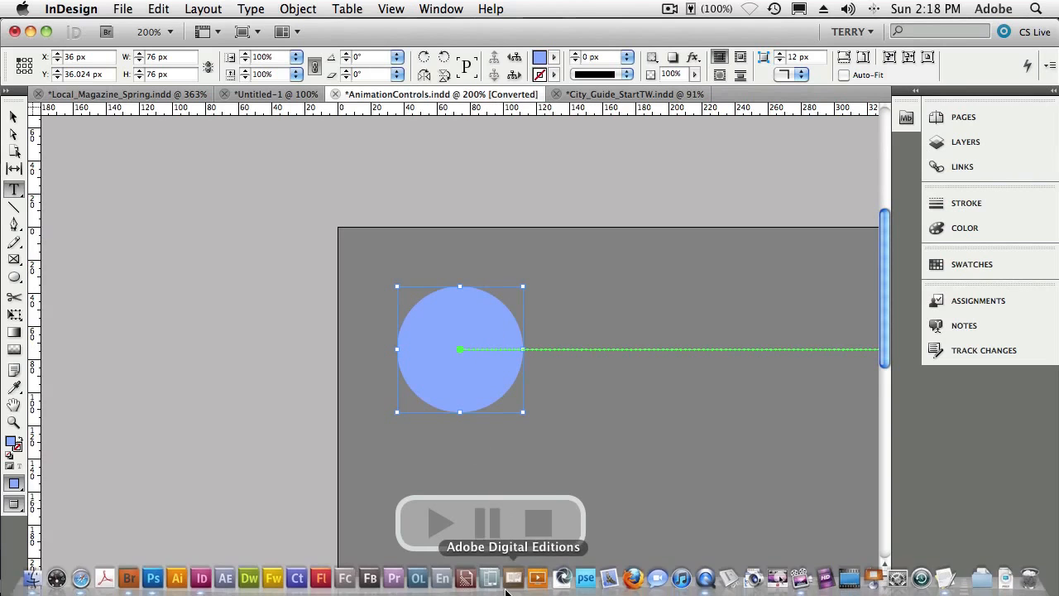
click(508, 586)
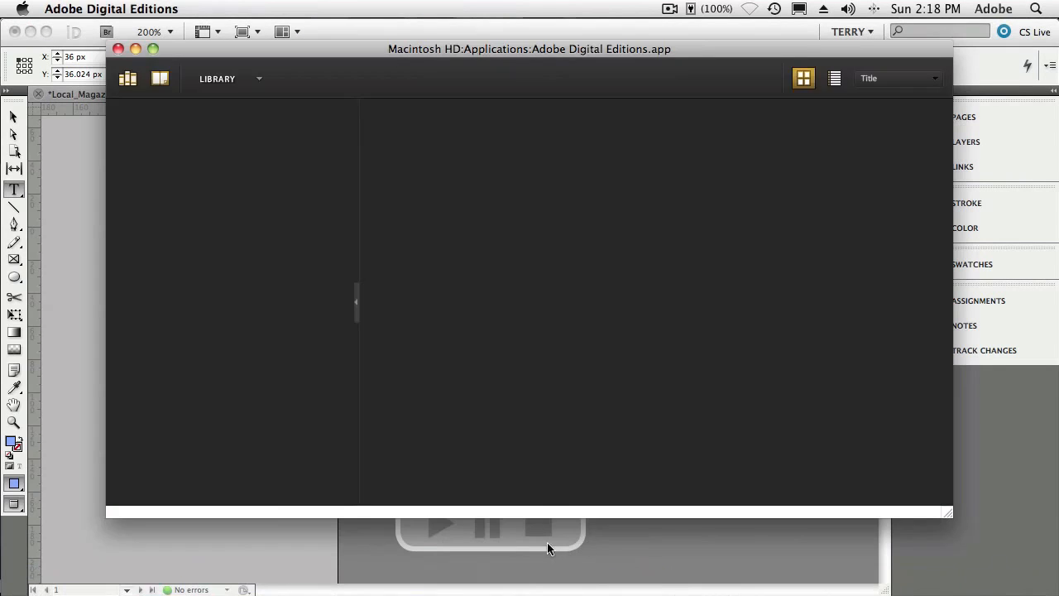
click(617, 546)
mouse_move(506, 589)
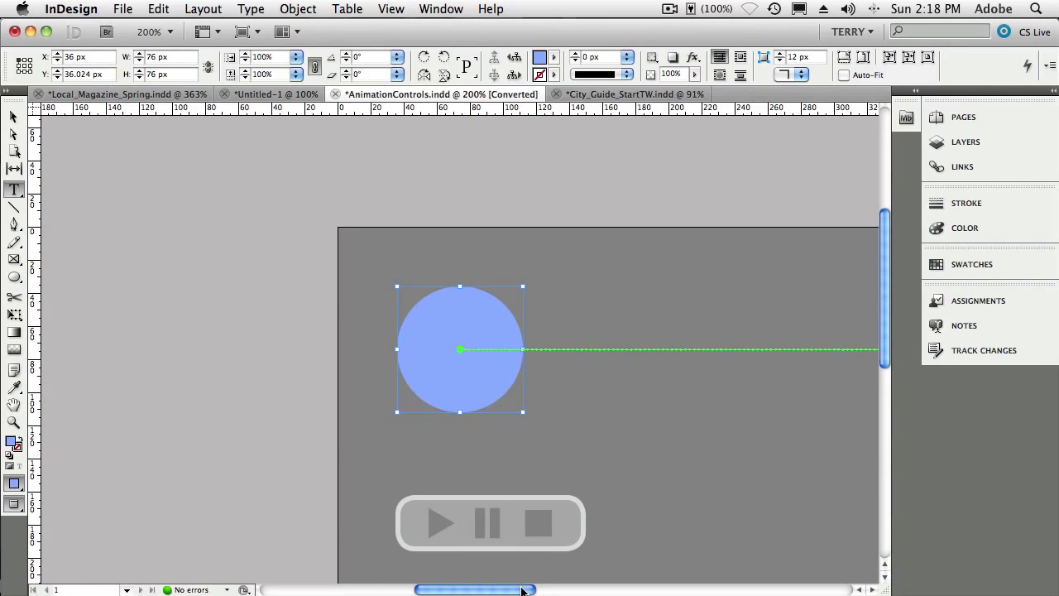
- Switch the workspace to Interactive
drag(522, 590, 576, 589)
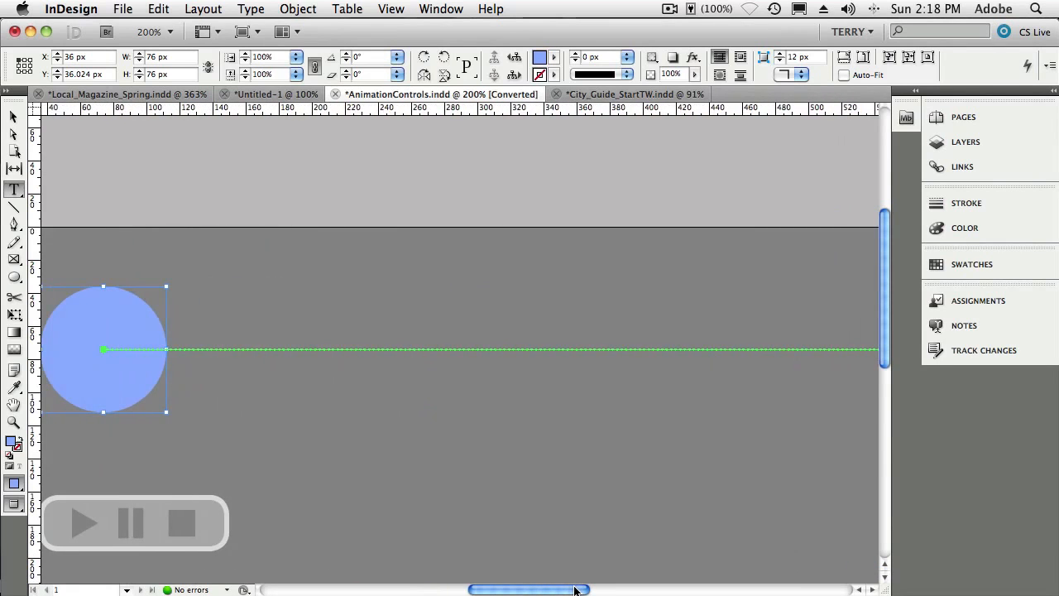
key(super+minus)
key(super+minus)
key(super+minus)
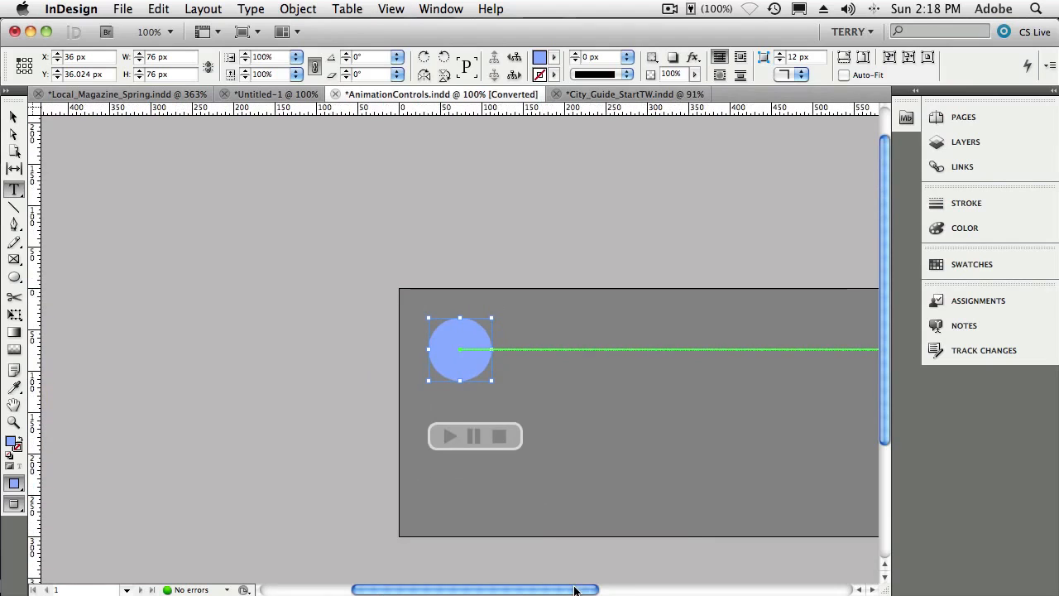
key(super+equal)
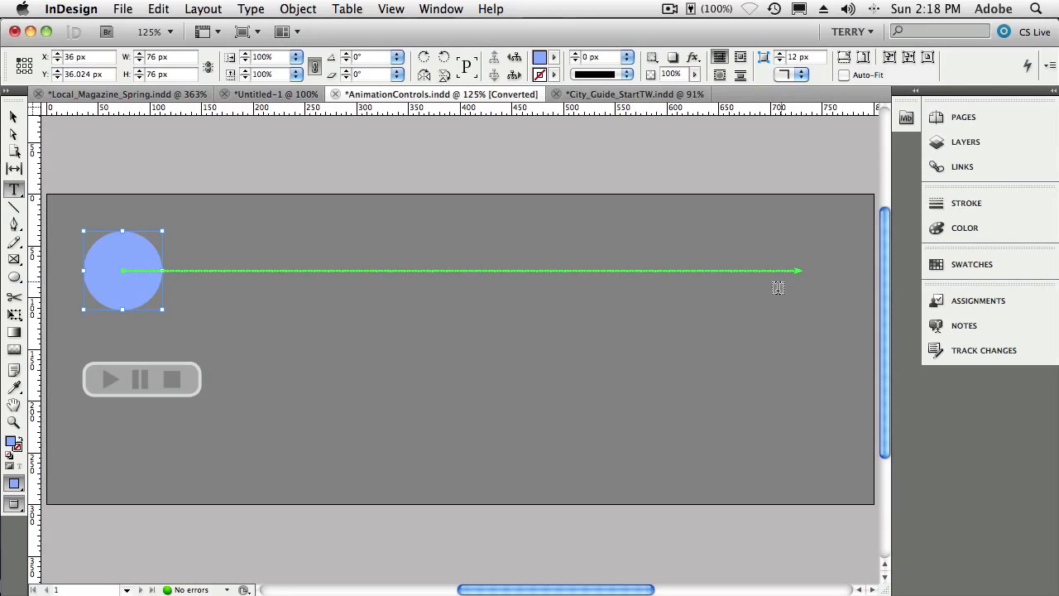
click(852, 35)
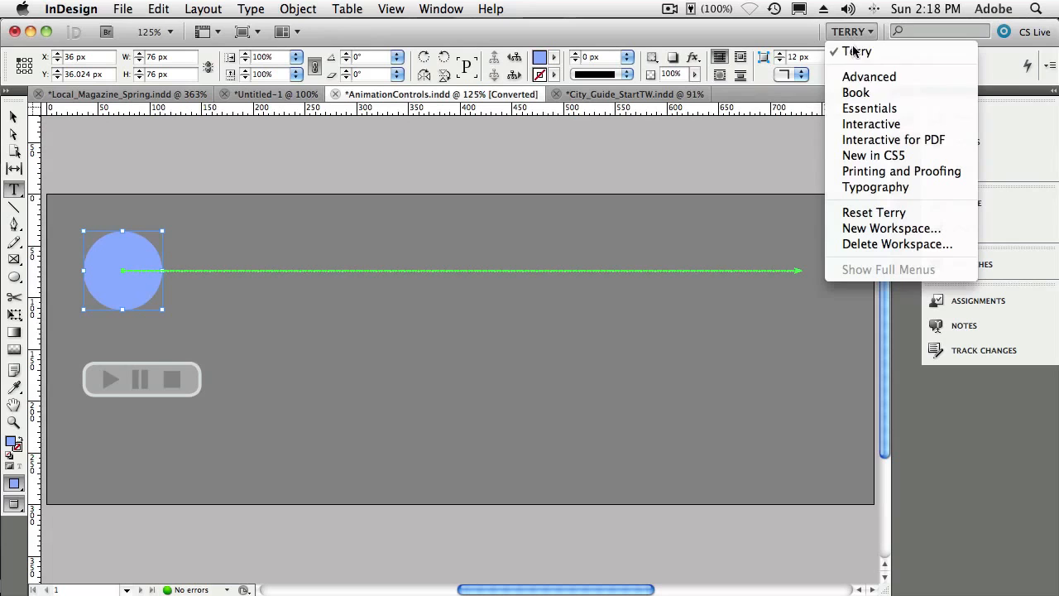
click(861, 124)
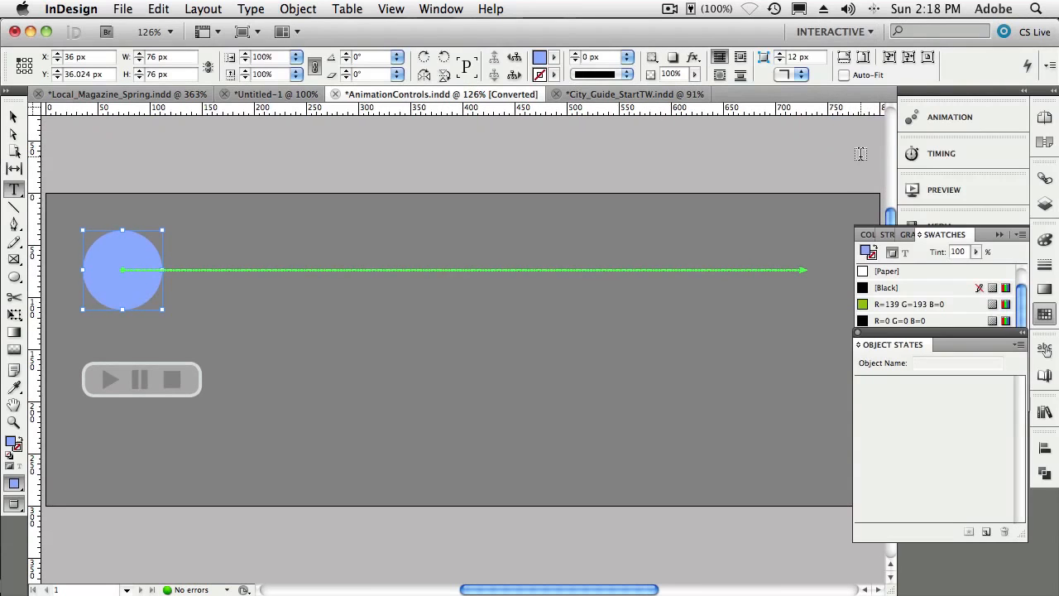
- Collapse the Swatches panel group and open the Animation panel with the Selection tool active
click(998, 234)
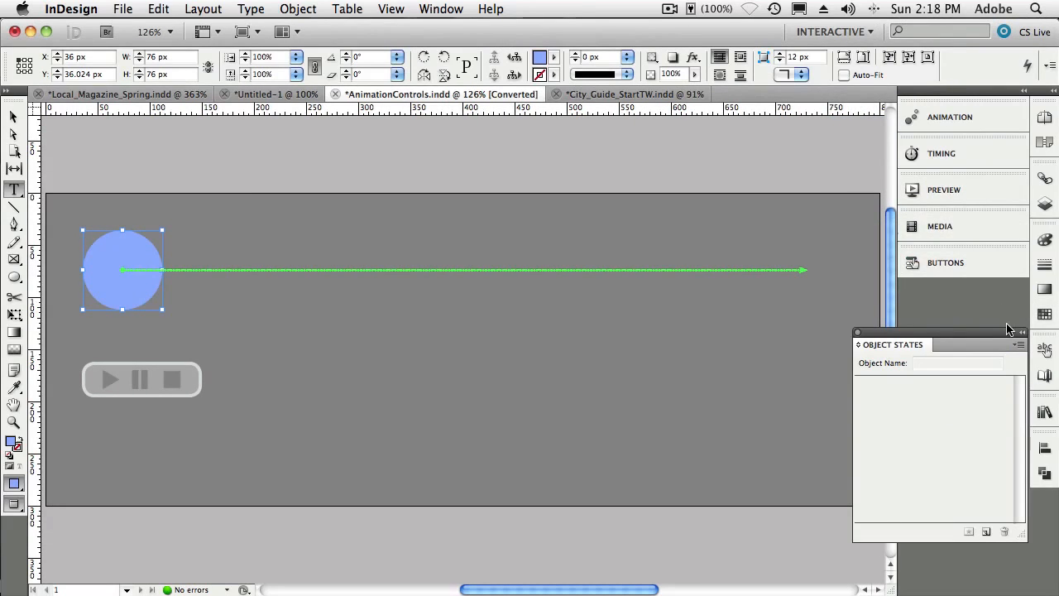
click(950, 116)
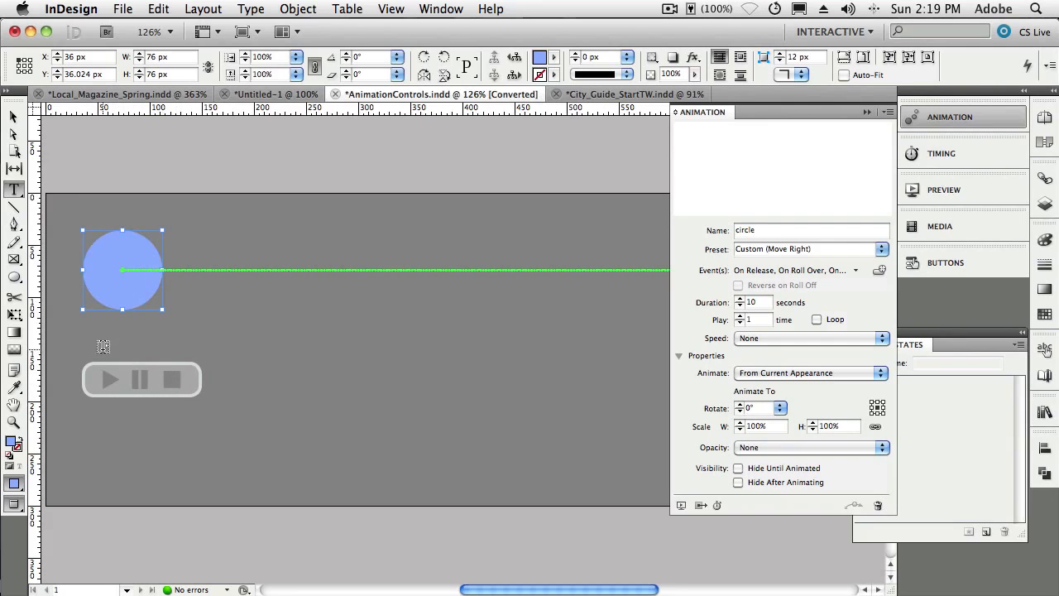
click(13, 119)
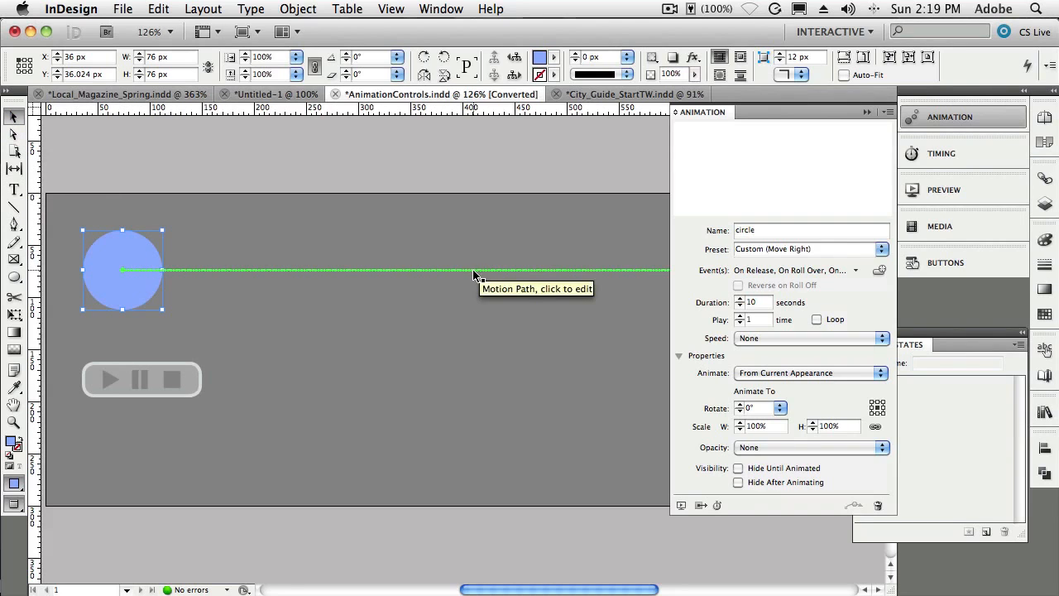
- Review the circle's animation events, then select the Play button and inspect its actions in the Buttons panel
click(855, 270)
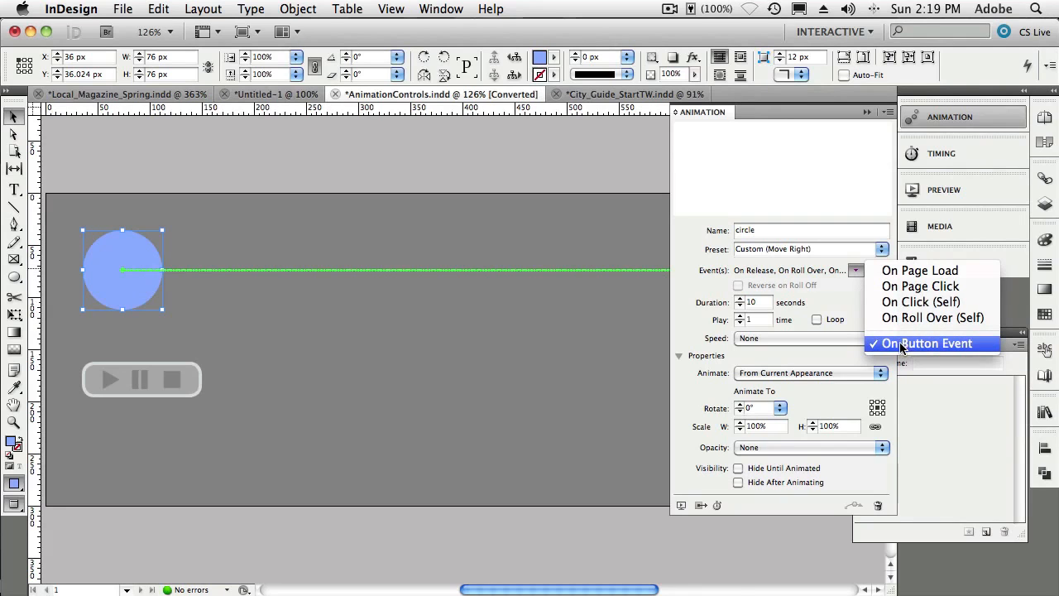
click(107, 385)
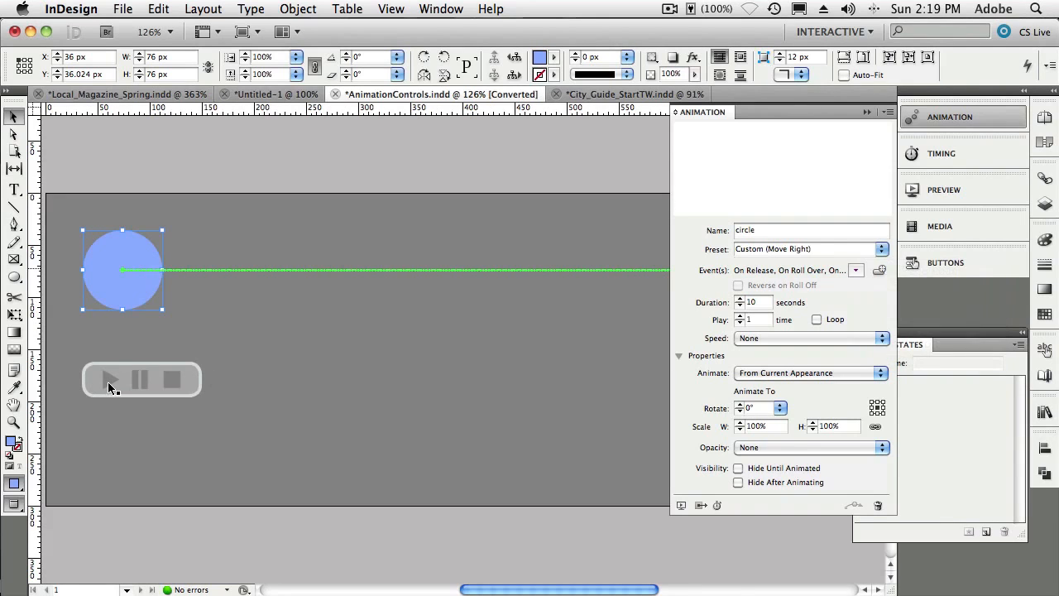
click(107, 381)
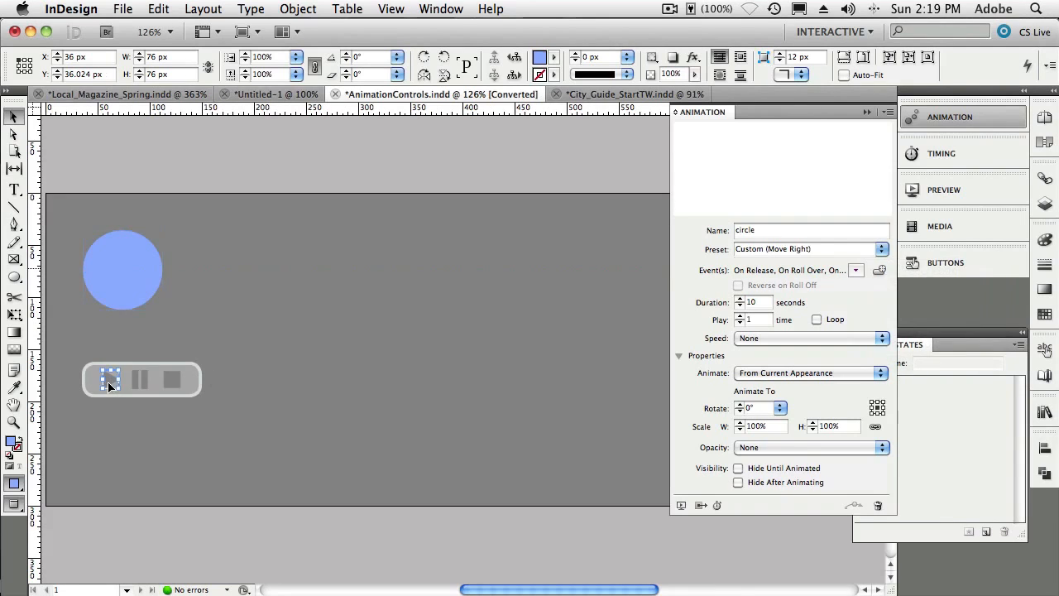
click(951, 260)
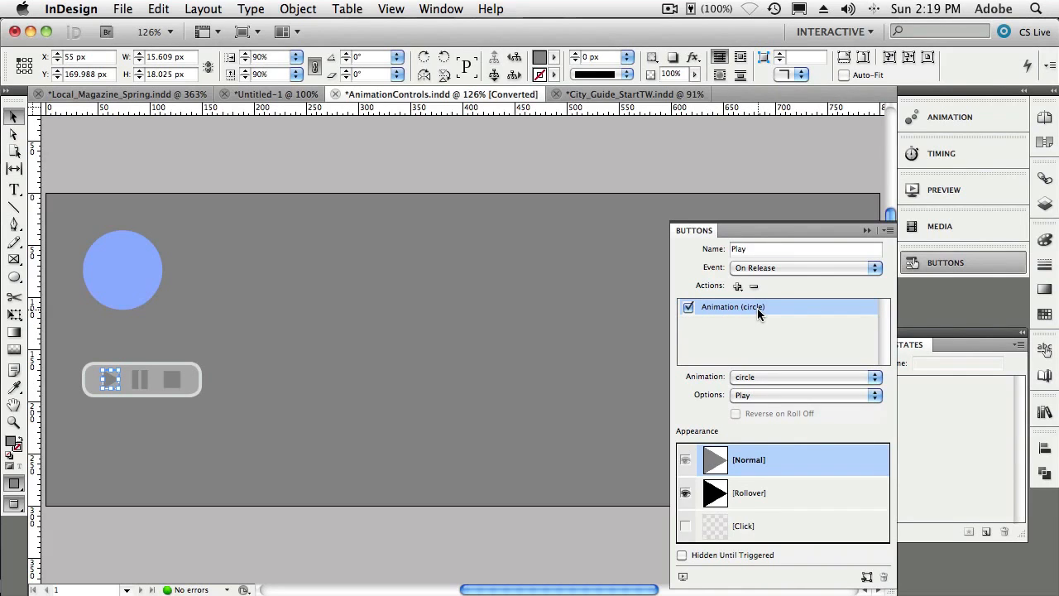
click(737, 287)
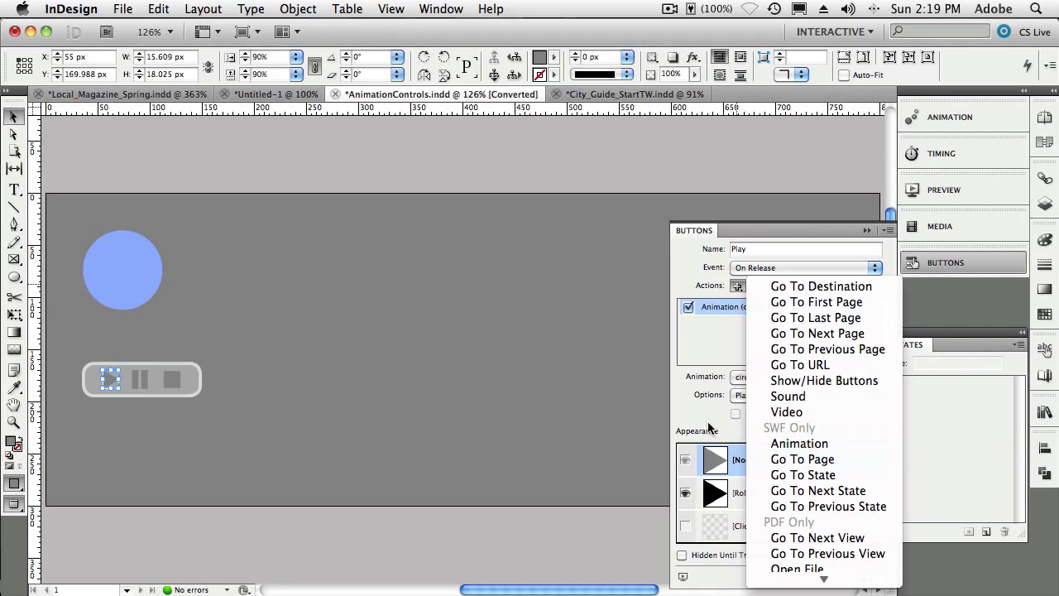
click(706, 422)
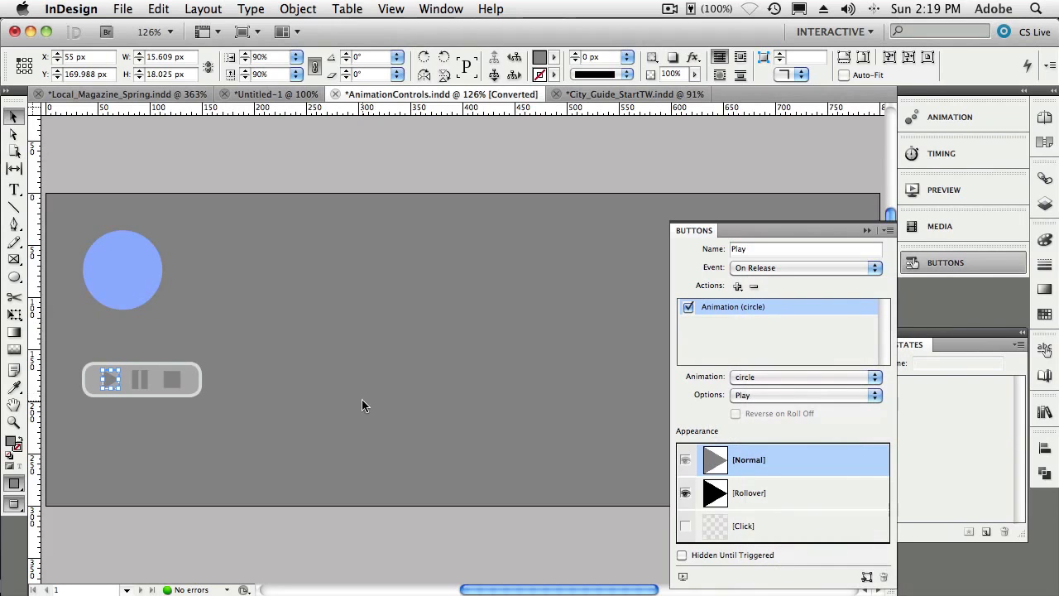
- Select the Pause and Stop buttons in turn to inspect their button actions, then deselect
click(142, 380)
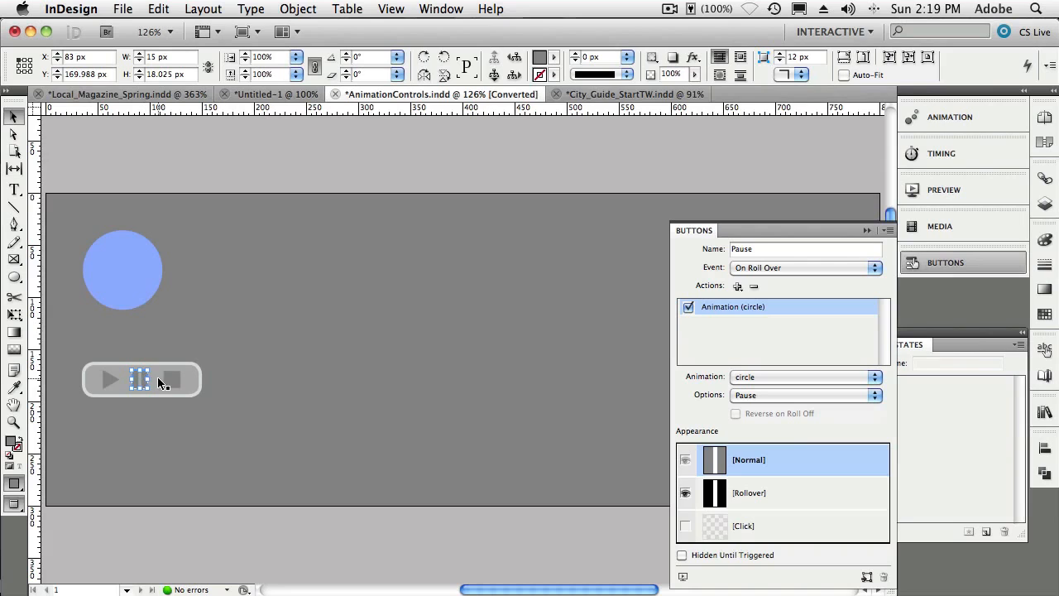
click(166, 380)
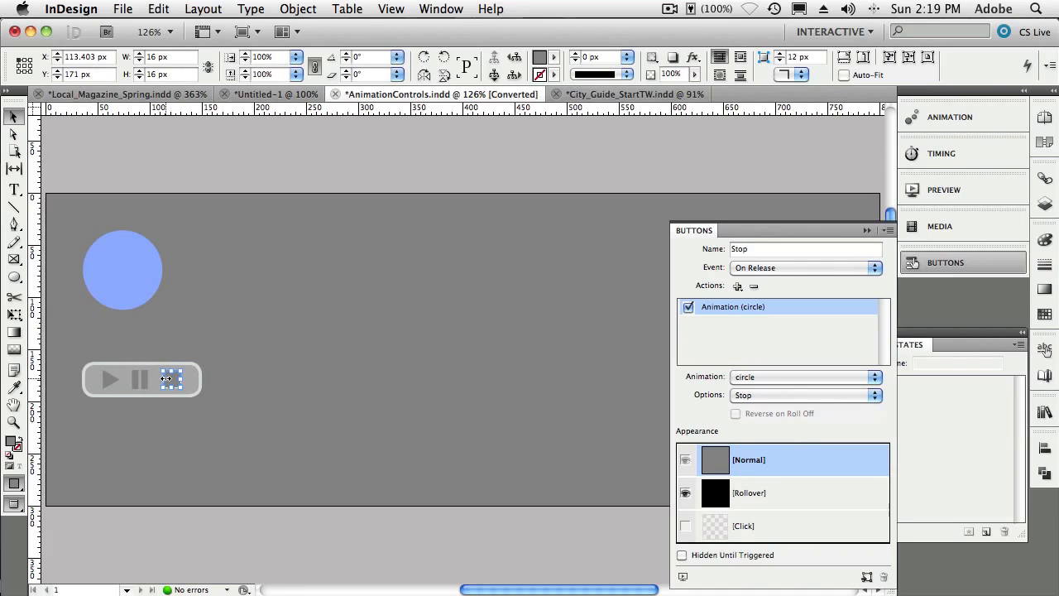
click(235, 382)
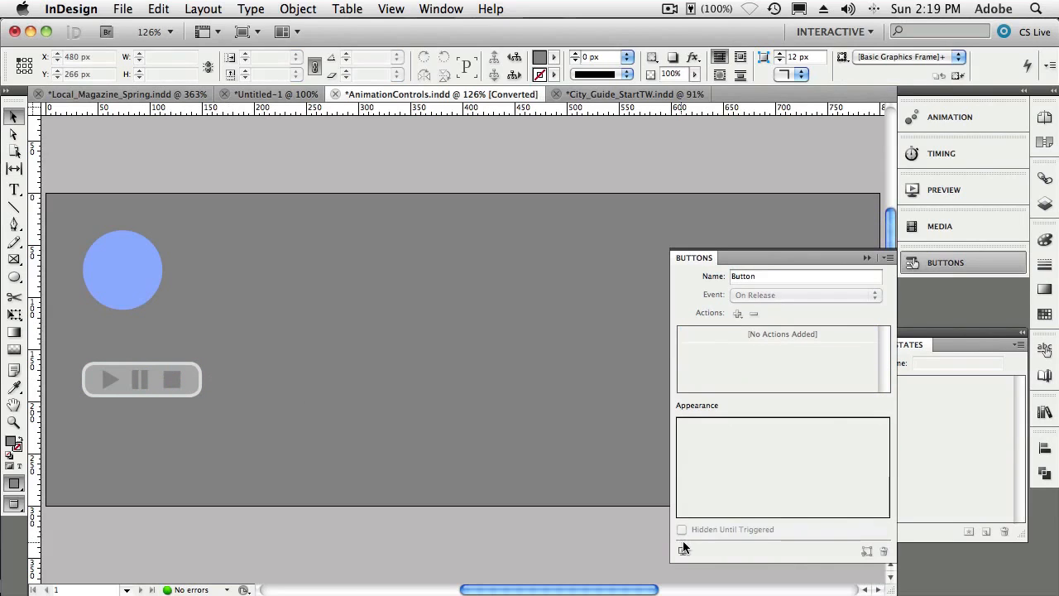
- Preview the spread and test the Play, Pause and Stop buttons on the circle animation, then collapse the preview
click(683, 552)
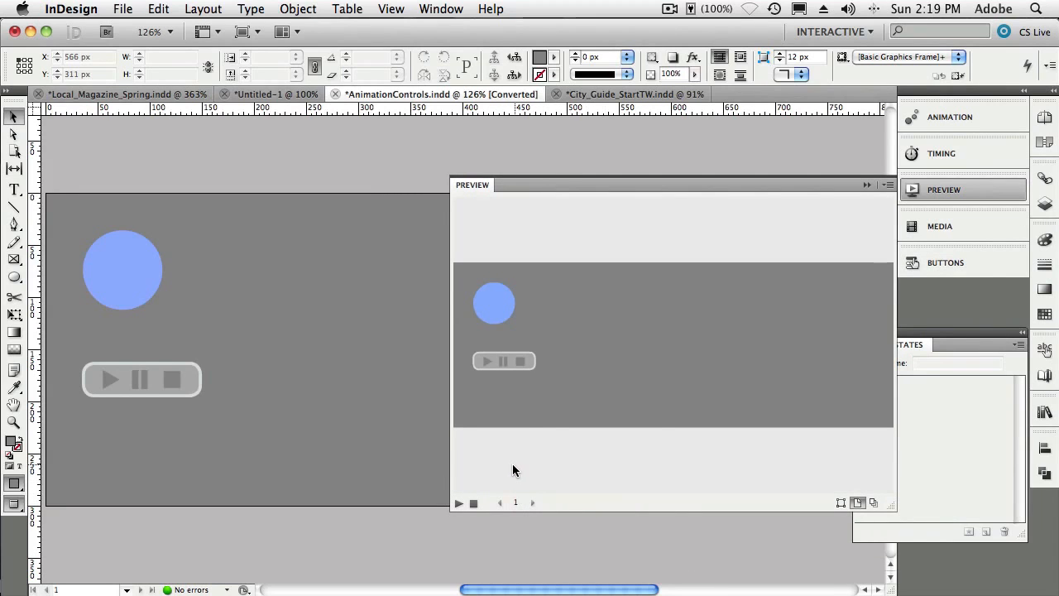
click(486, 363)
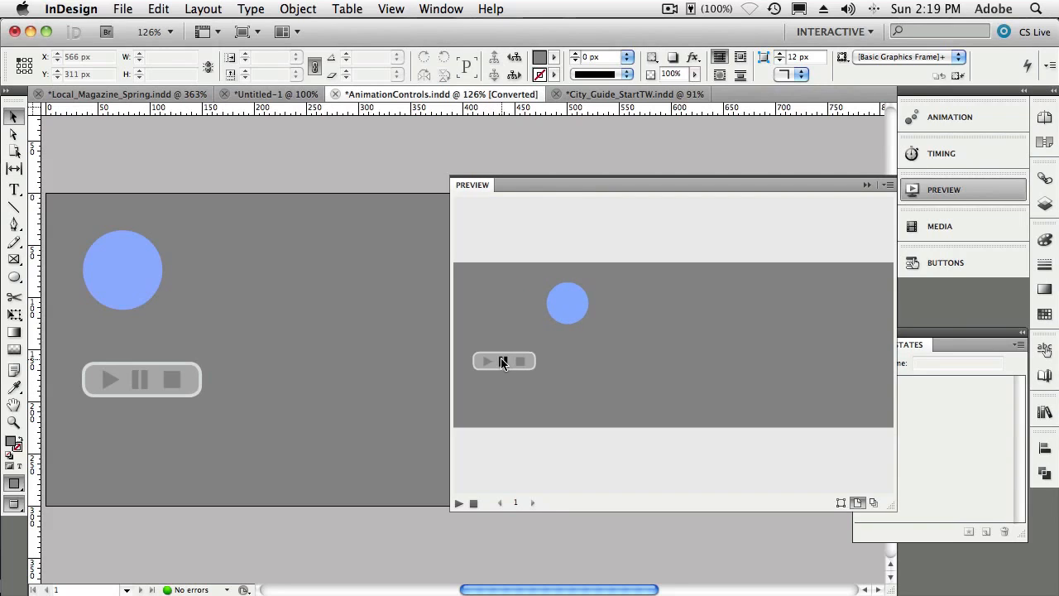
click(502, 363)
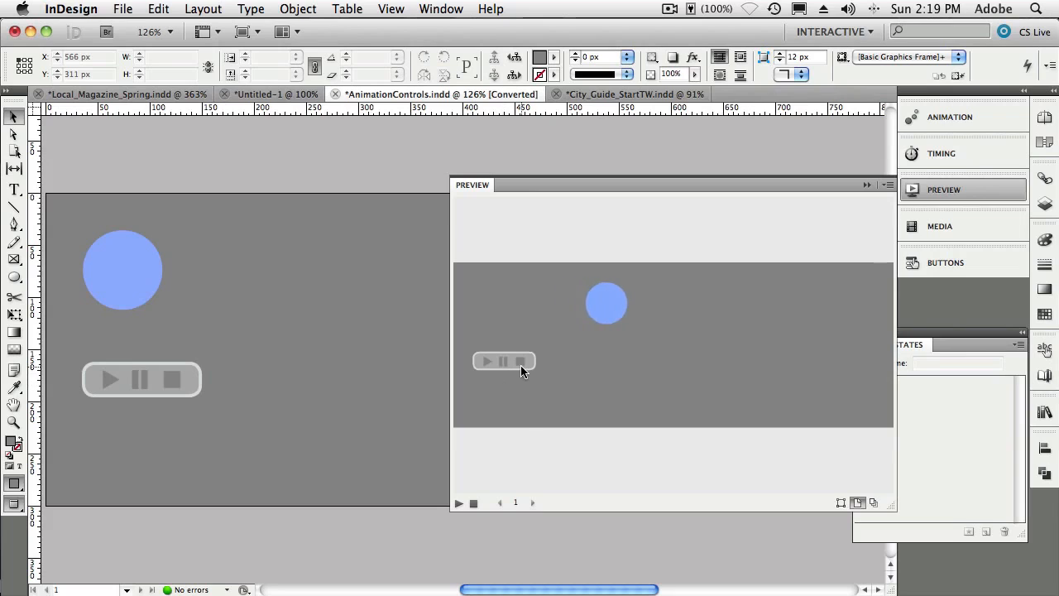
click(521, 363)
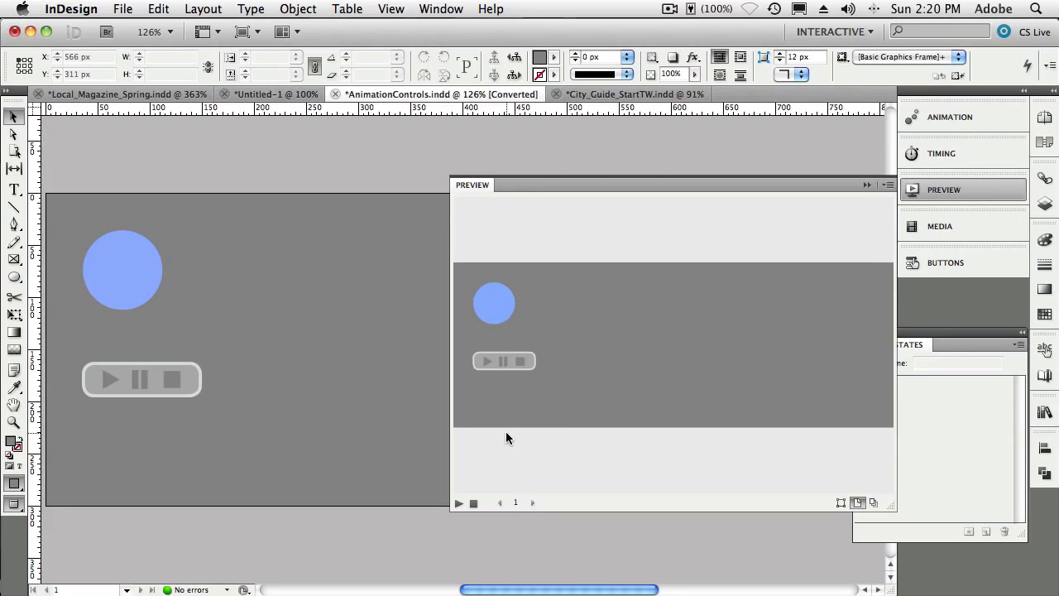
click(486, 364)
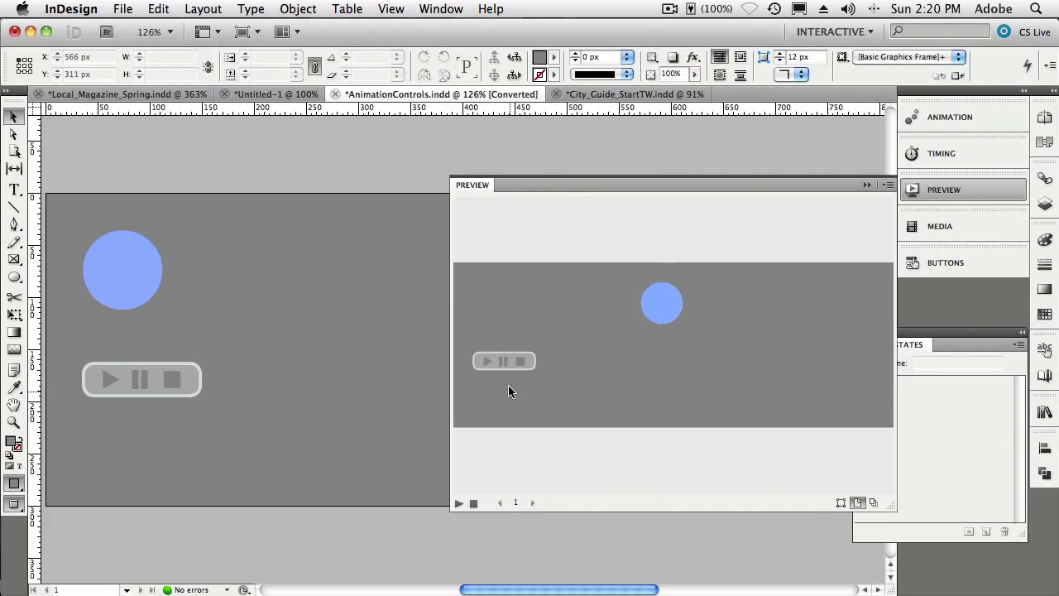
click(485, 363)
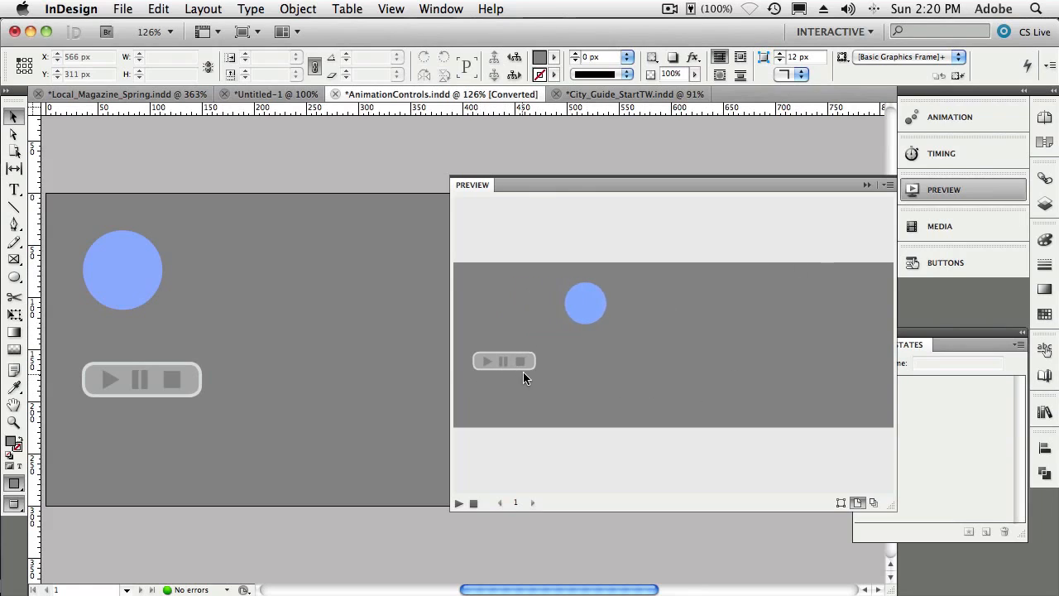
click(521, 361)
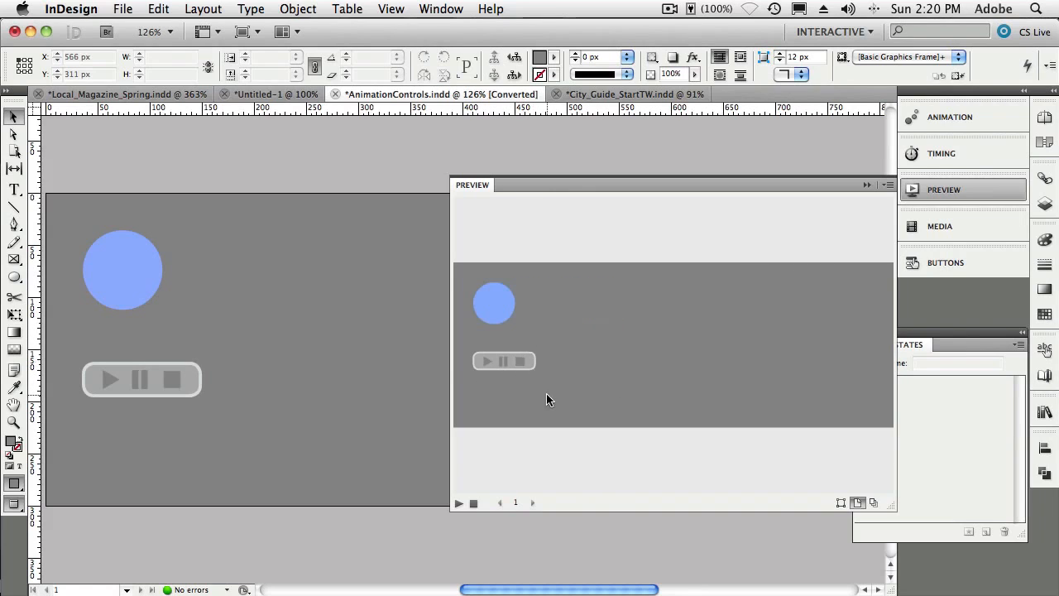
click(866, 185)
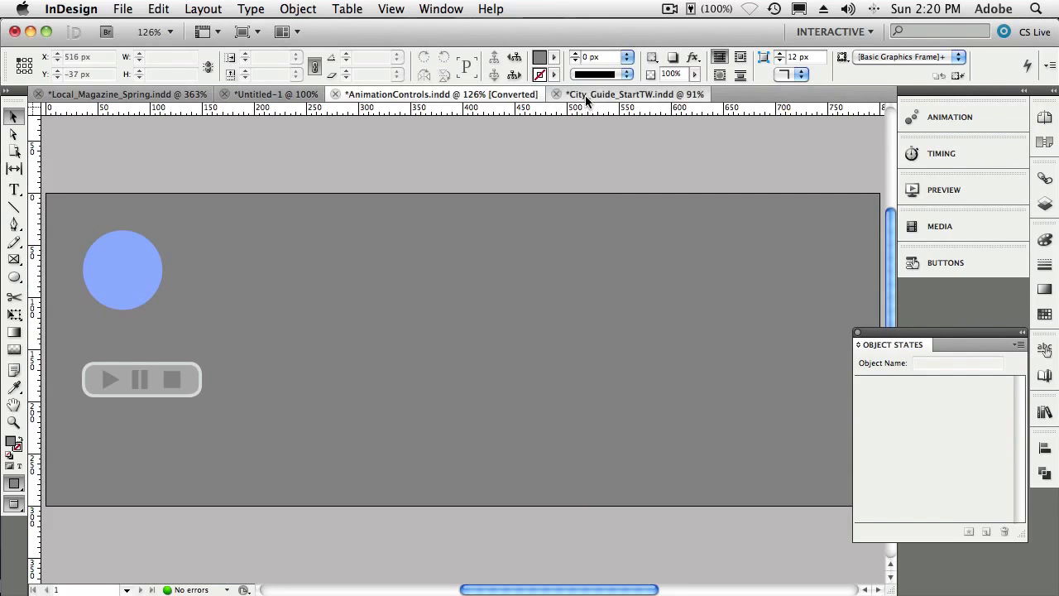
- Switch to the City_Guide_StartTW document and zoom in on the empty area below the illustration
click(612, 94)
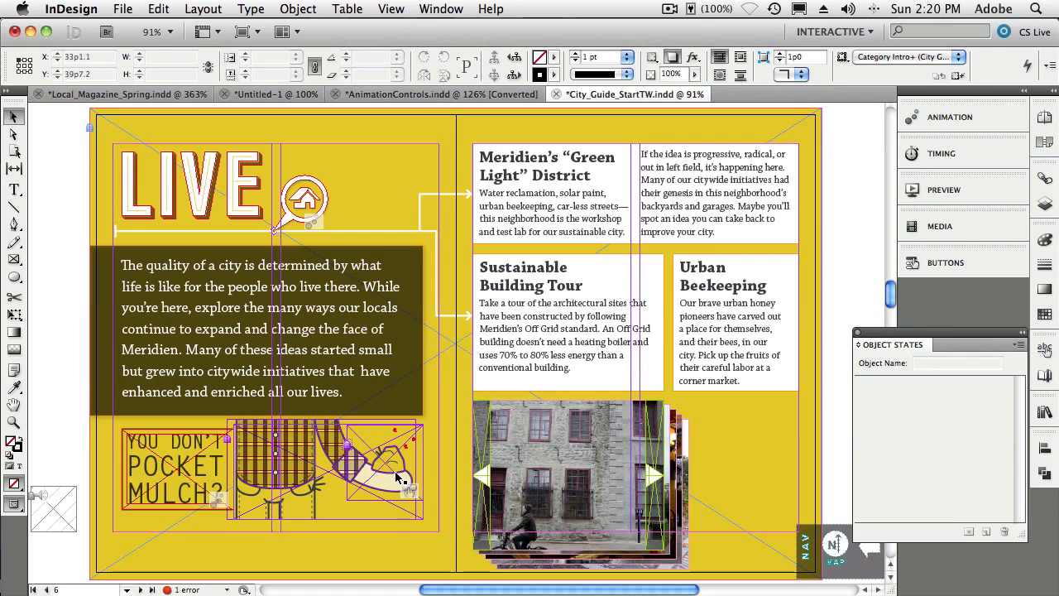
scroll(386, 525, down, 2)
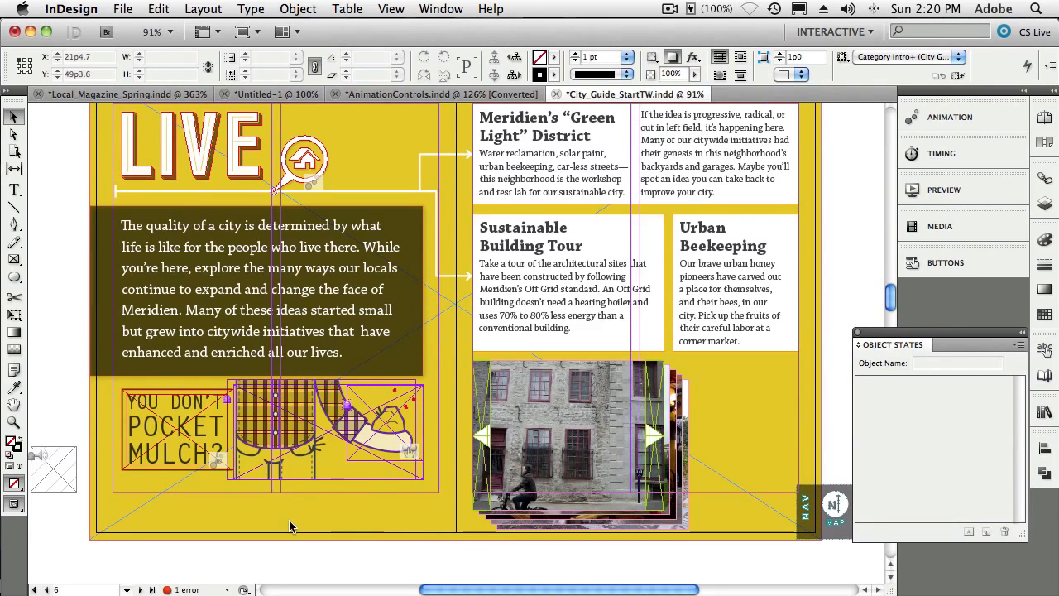
key(z)
drag(238, 483, 329, 538)
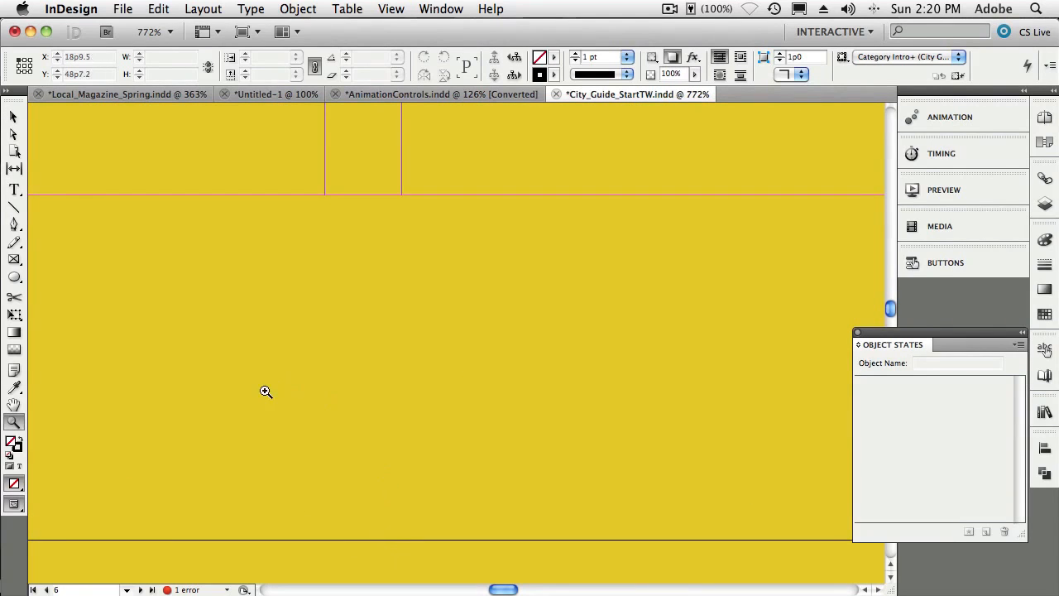
- Draw a small ellipse about 0p2.4 by 0p2.76 and fill it with the Light Red swatch
click(14, 277)
drag(177, 284, 192, 296)
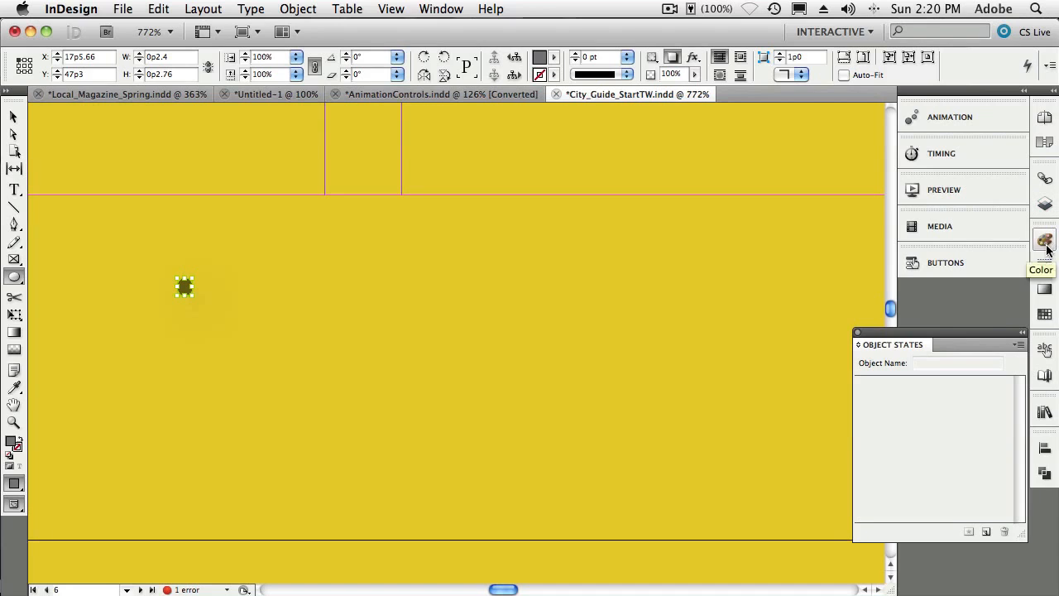
click(1045, 314)
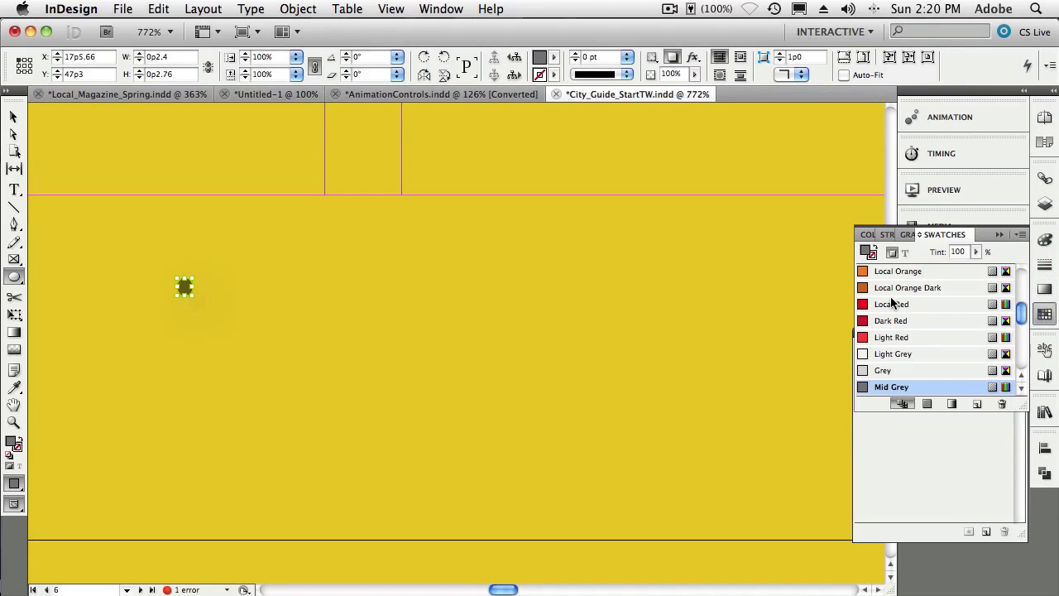
click(907, 337)
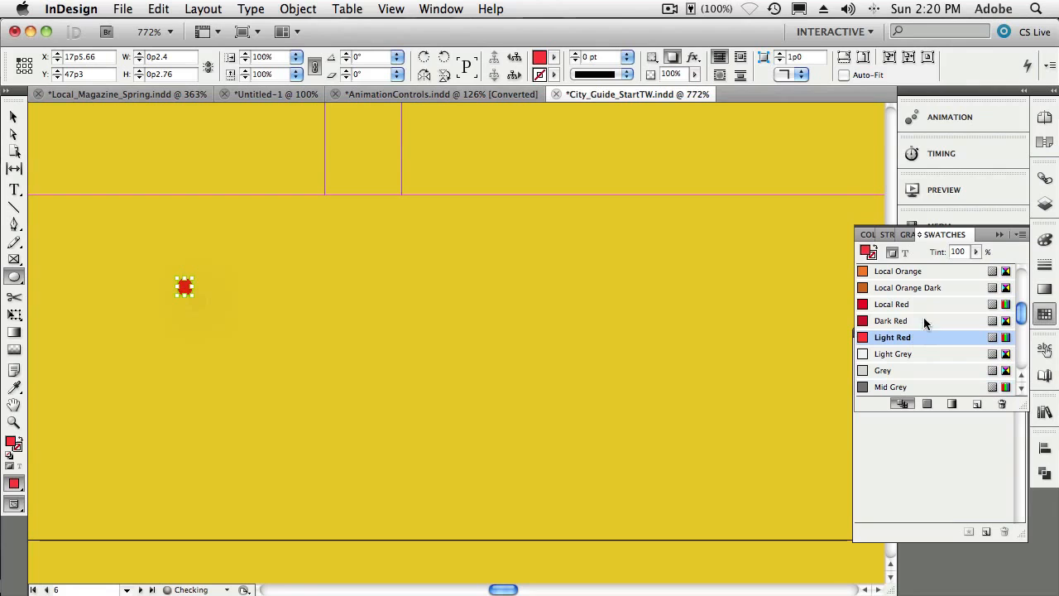
click(999, 234)
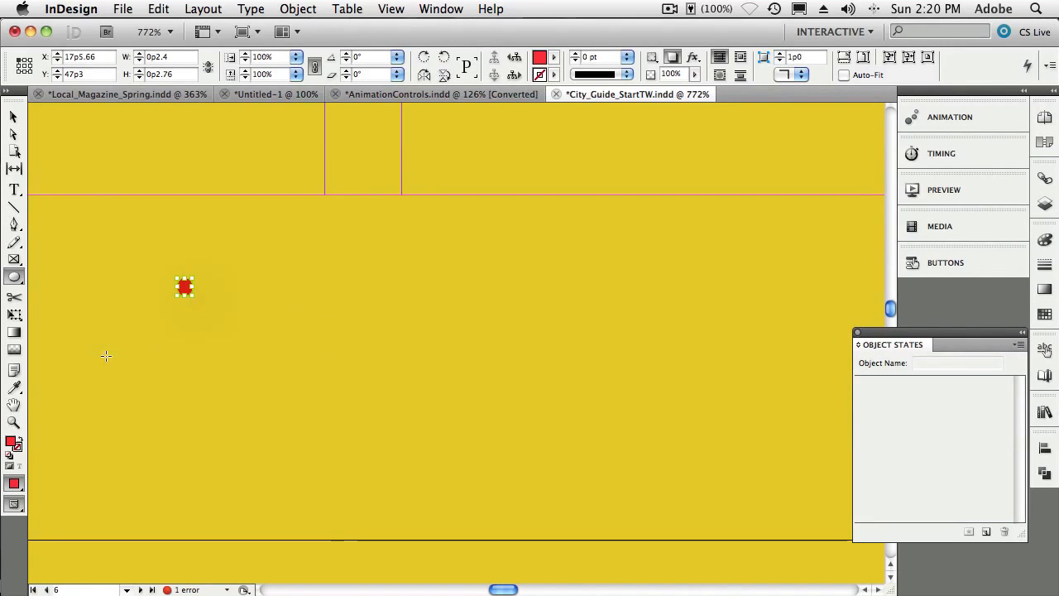
- Draw a looping freehand path about 3p0.9 wide with the Pencil tool and swap it to a stroke with no fill
click(14, 241)
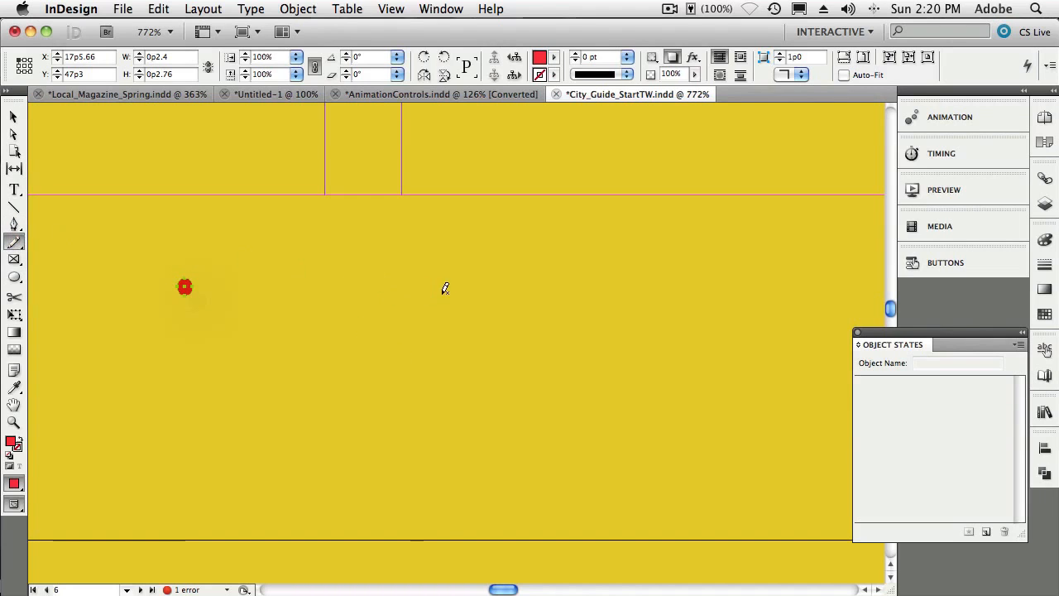
mouse_move(445, 288)
mouse_down()
mouse_move(404, 276)
mouse_move(332, 329)
mouse_move(294, 335)
mouse_move(268, 376)
mouse_move(312, 413)
mouse_move(394, 361)
mouse_move(422, 379)
mouse_move(470, 379)
mouse_move(494, 351)
mouse_move(435, 328)
mouse_move(494, 309)
mouse_move(457, 289)
mouse_up()
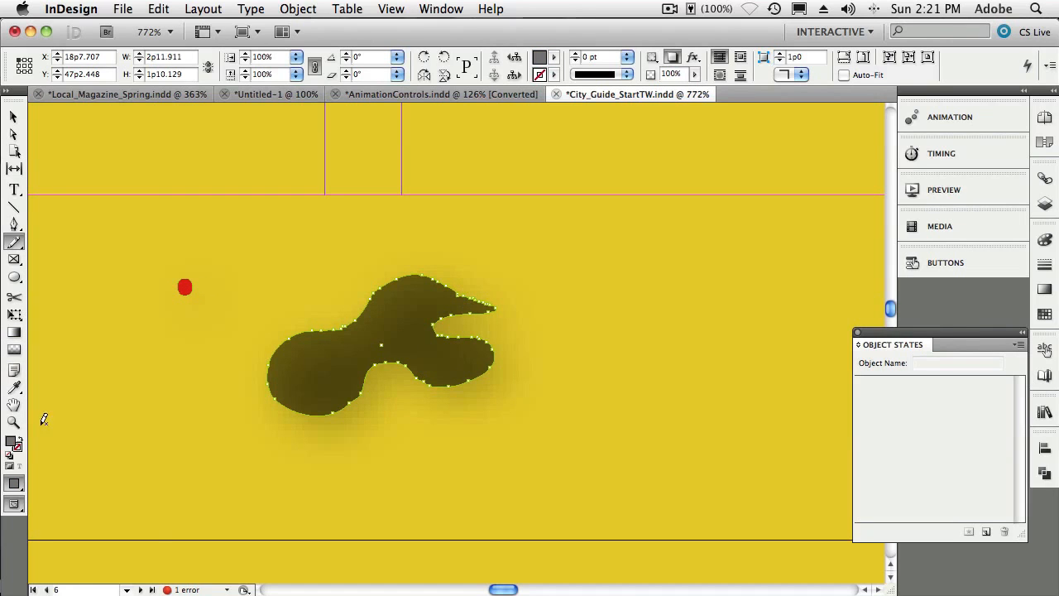
click(17, 444)
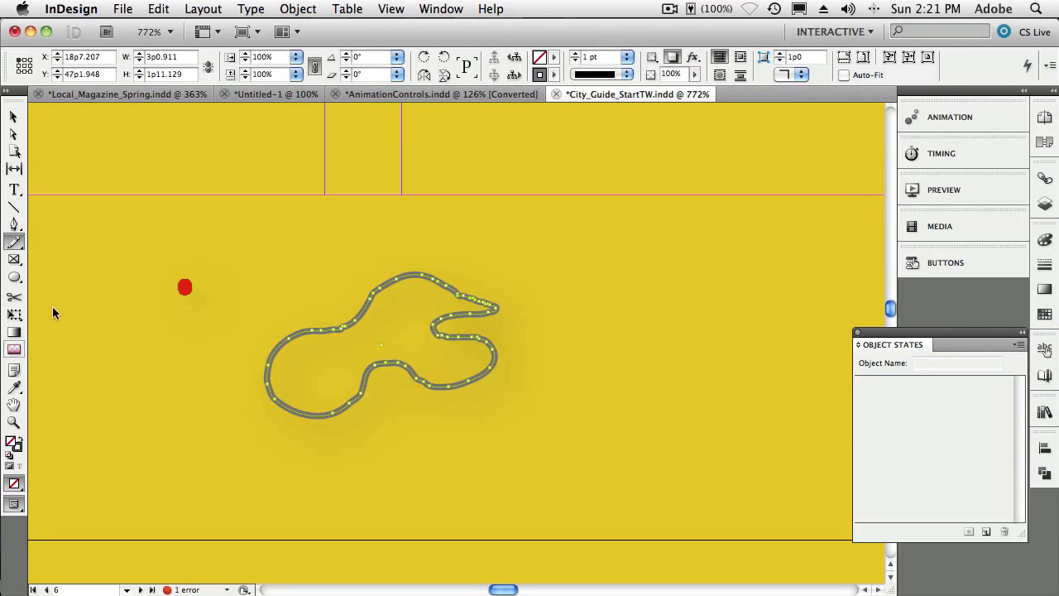
- Select the oval together with the pencil path and convert the path into the oval's motion path
click(13, 117)
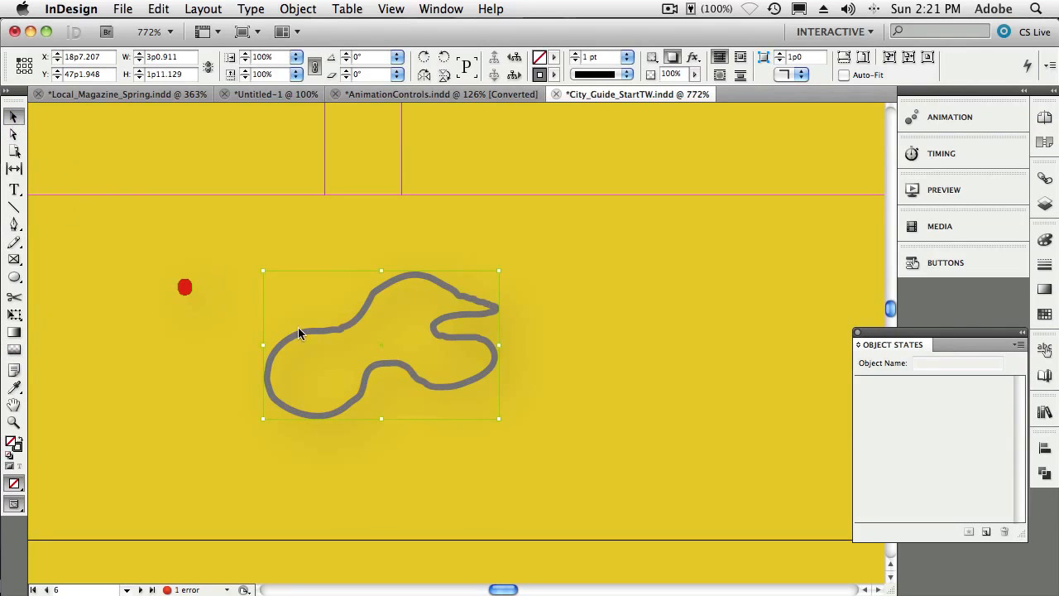
shift+click(185, 288)
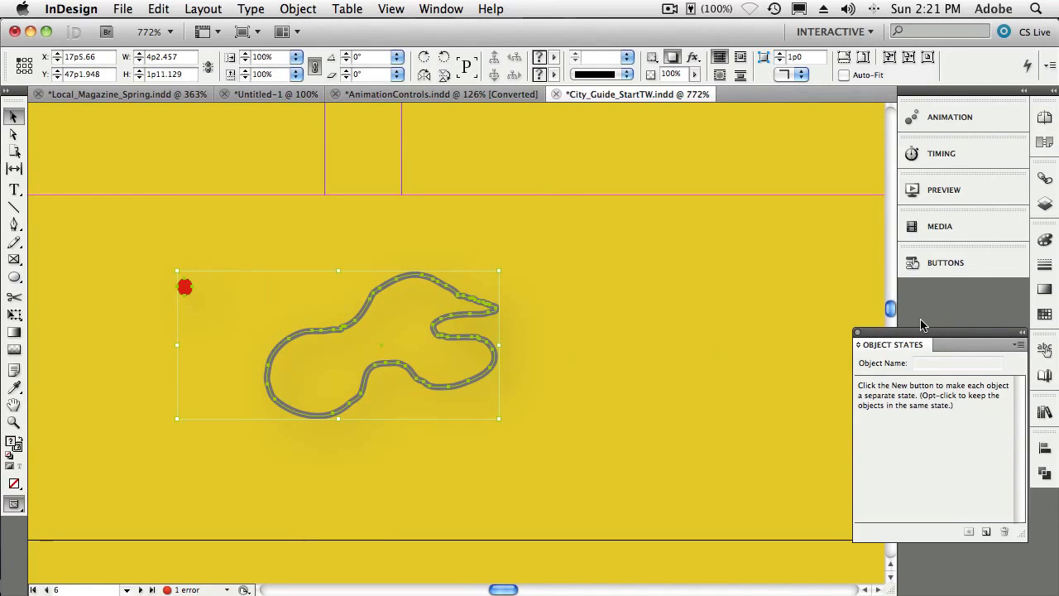
click(976, 124)
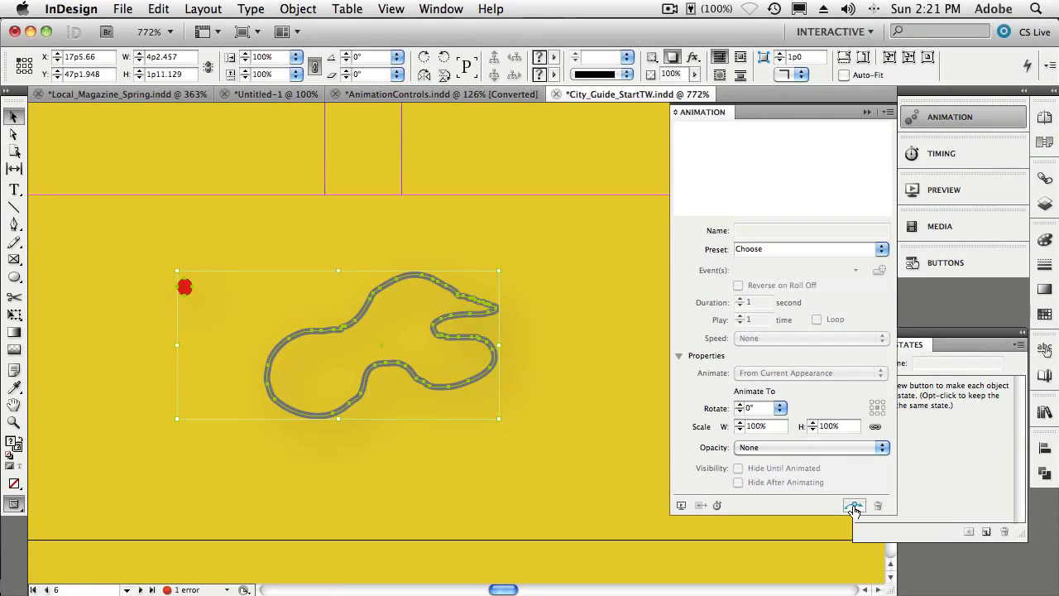
click(854, 507)
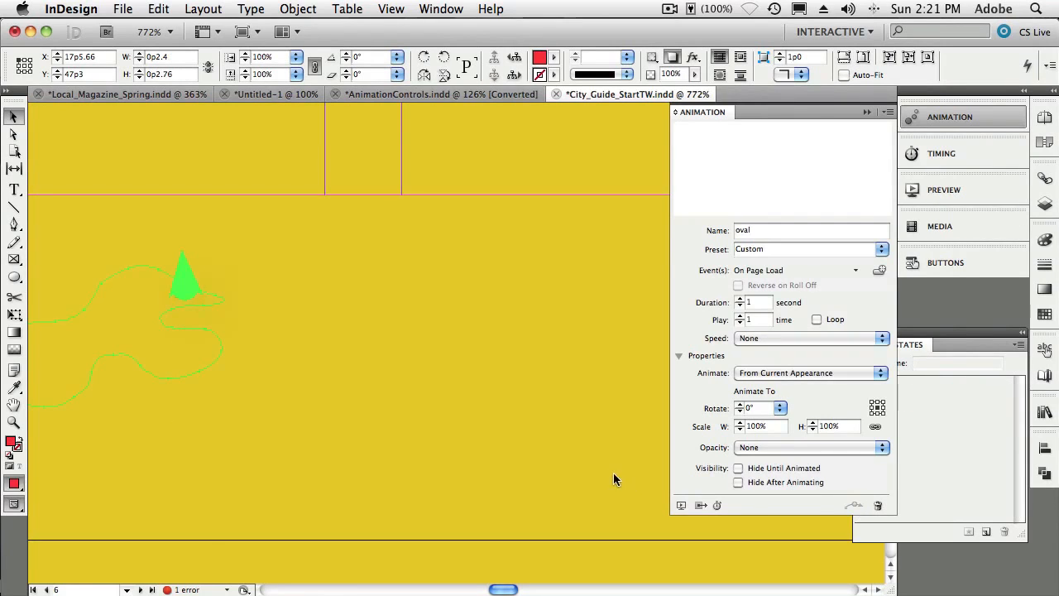
- Move the oval together with its motion path to the right
click(403, 385)
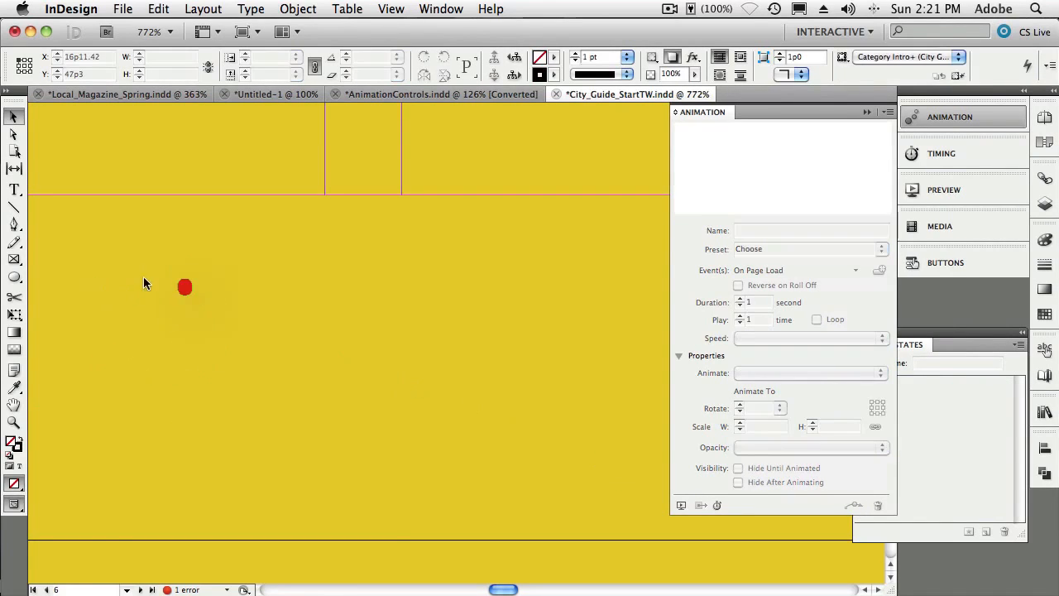
click(180, 286)
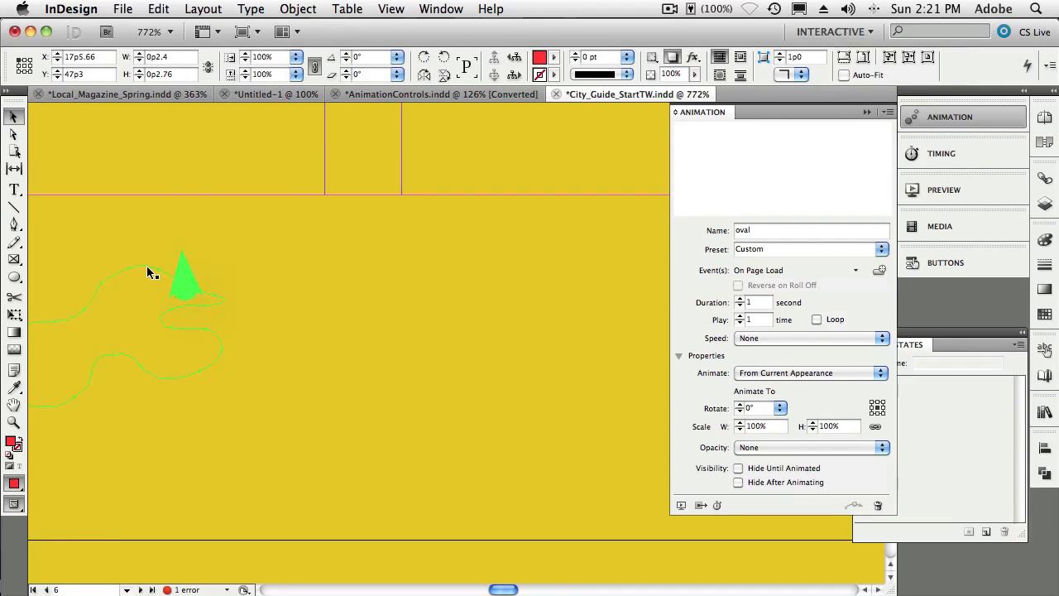
drag(147, 266, 332, 278)
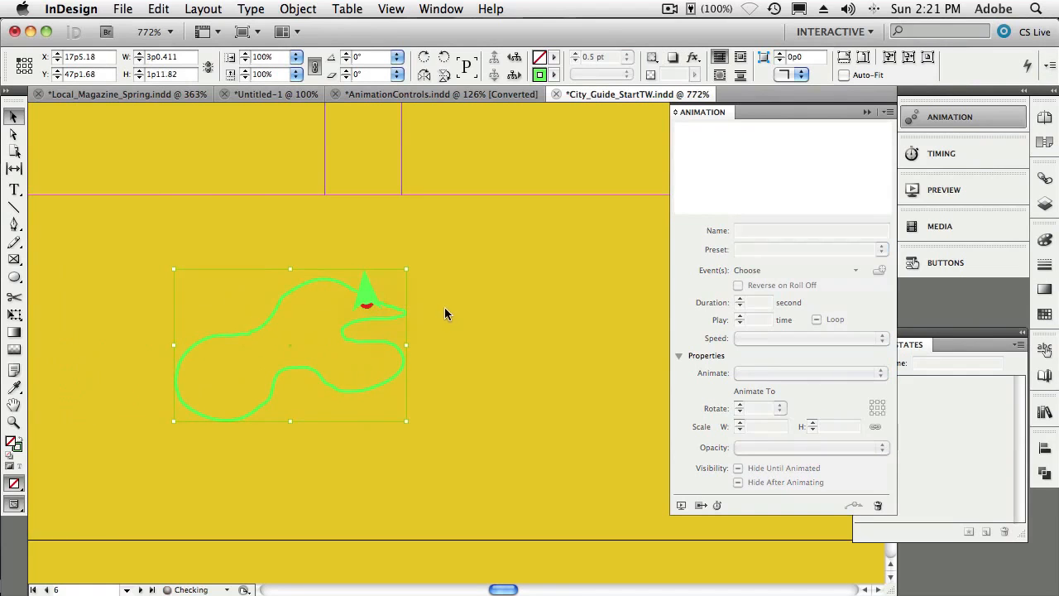
click(514, 335)
click(373, 306)
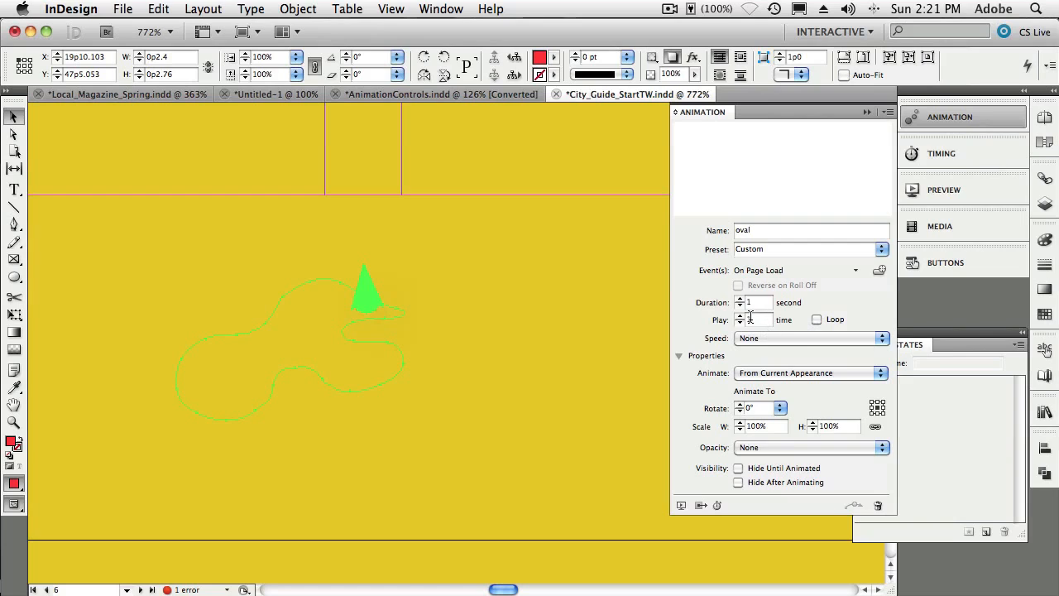
- Set the oval's motion-path animation to loop
click(817, 320)
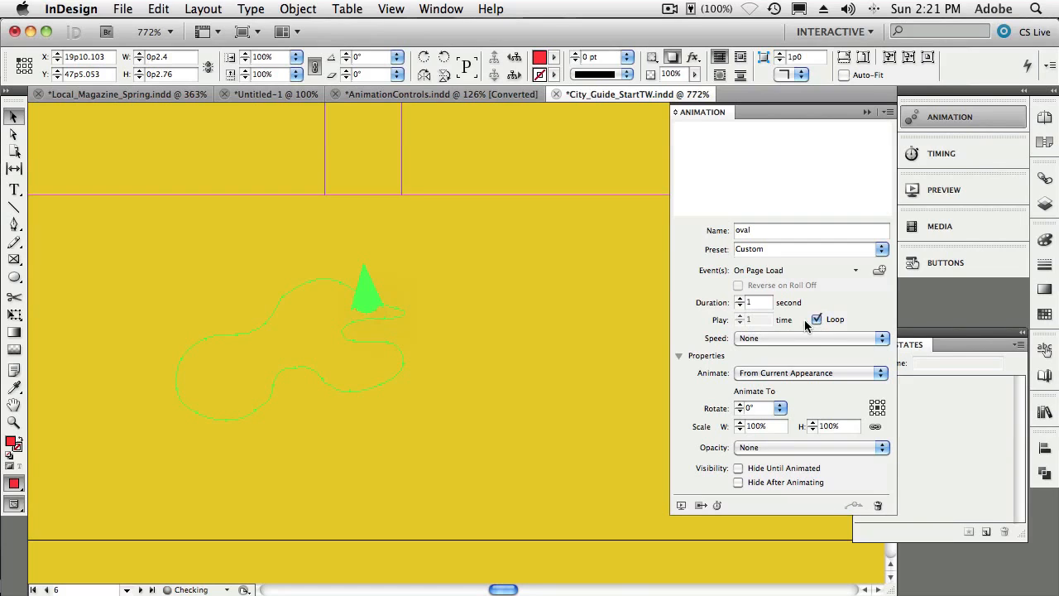
click(740, 301)
- Move the oval to the top of the Timing order so it plays first, and preview the spread
click(942, 155)
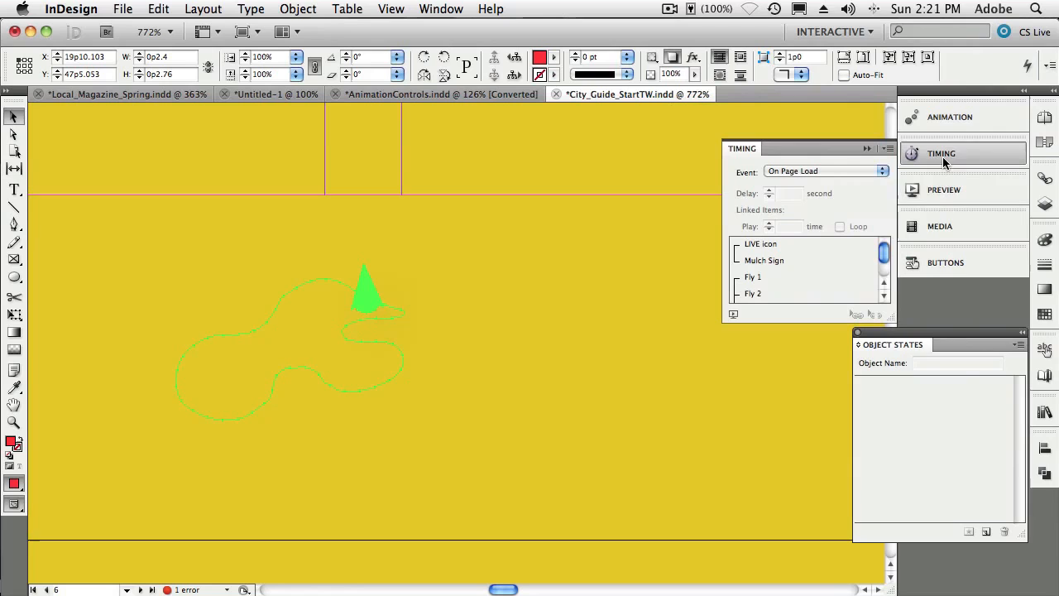
scroll(877, 263, down, 2)
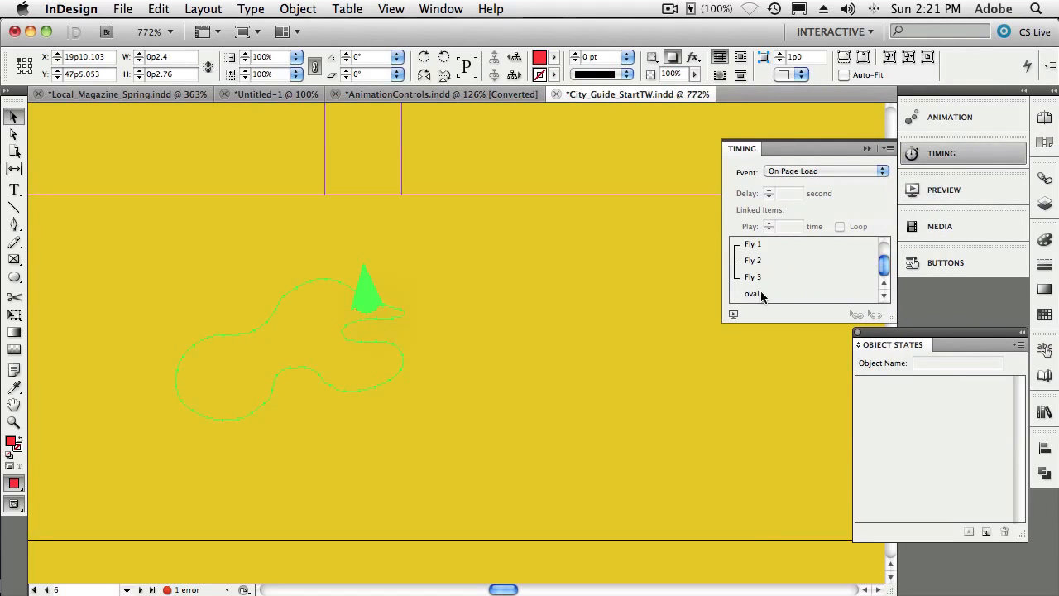
drag(760, 297, 763, 242)
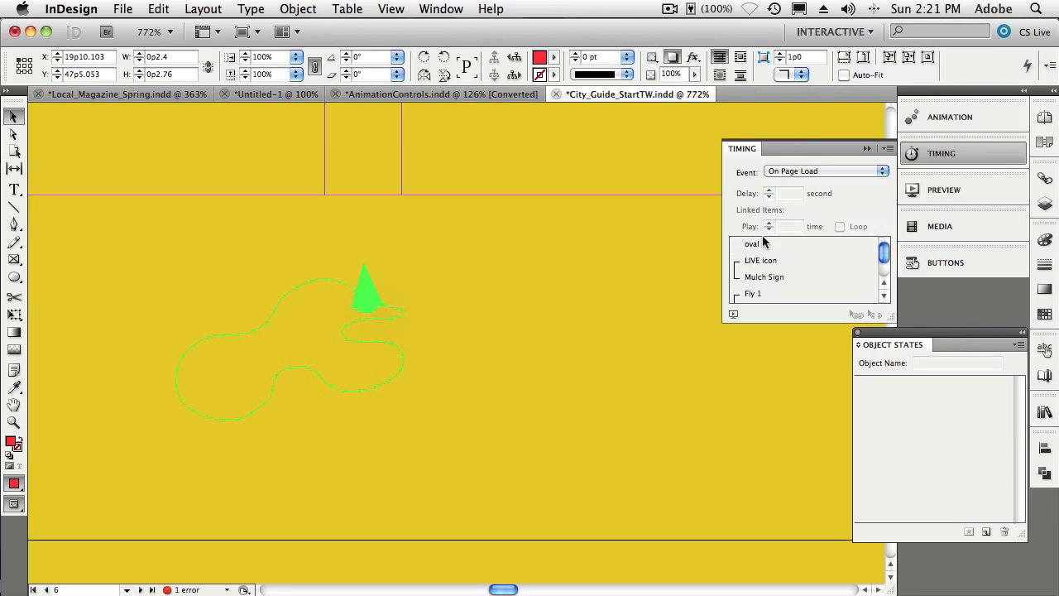
click(732, 315)
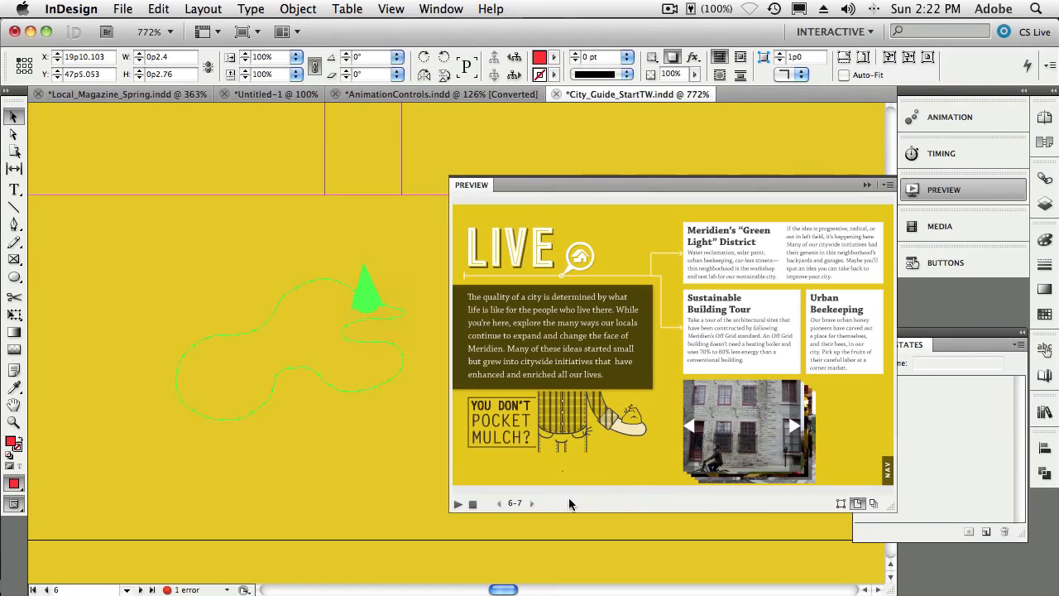
click(866, 184)
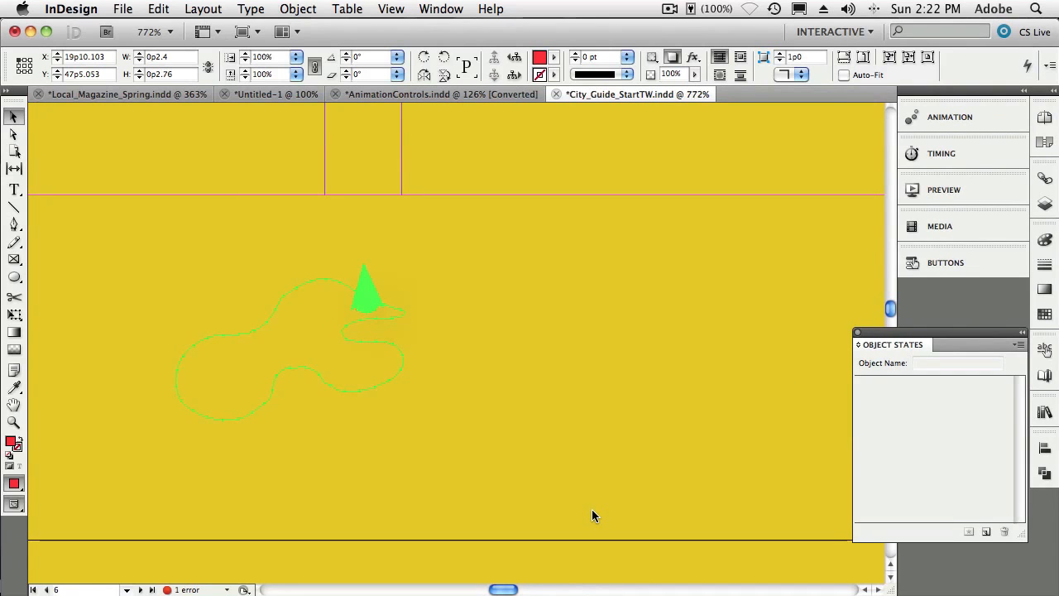
- Select the stacked photos on the facing page and align their left and top edges
key(super+minus)
key(super+minus)
key(super+minus)
key(super+minus)
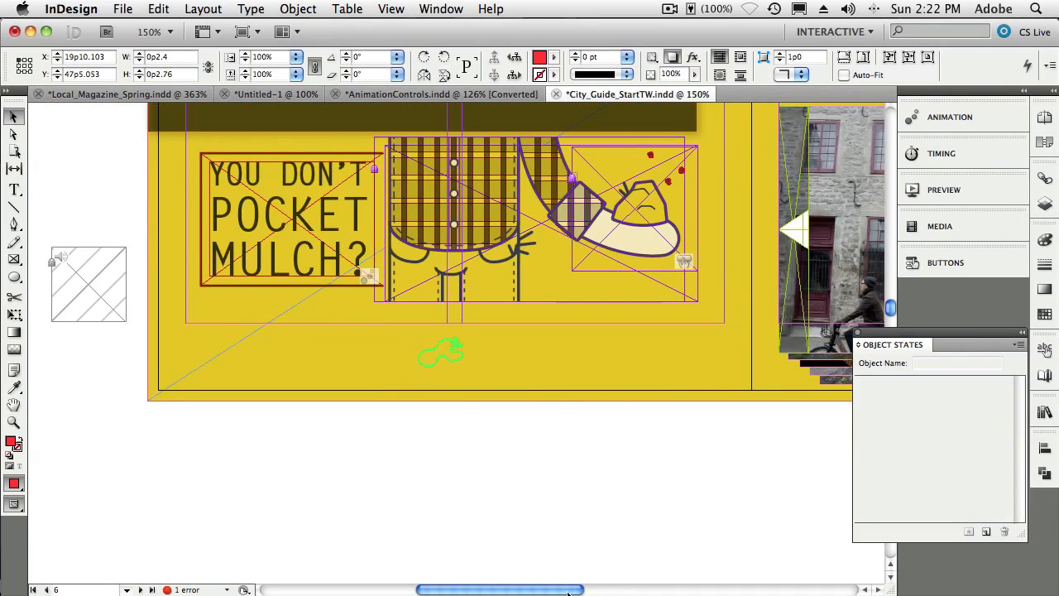
drag(562, 589, 654, 588)
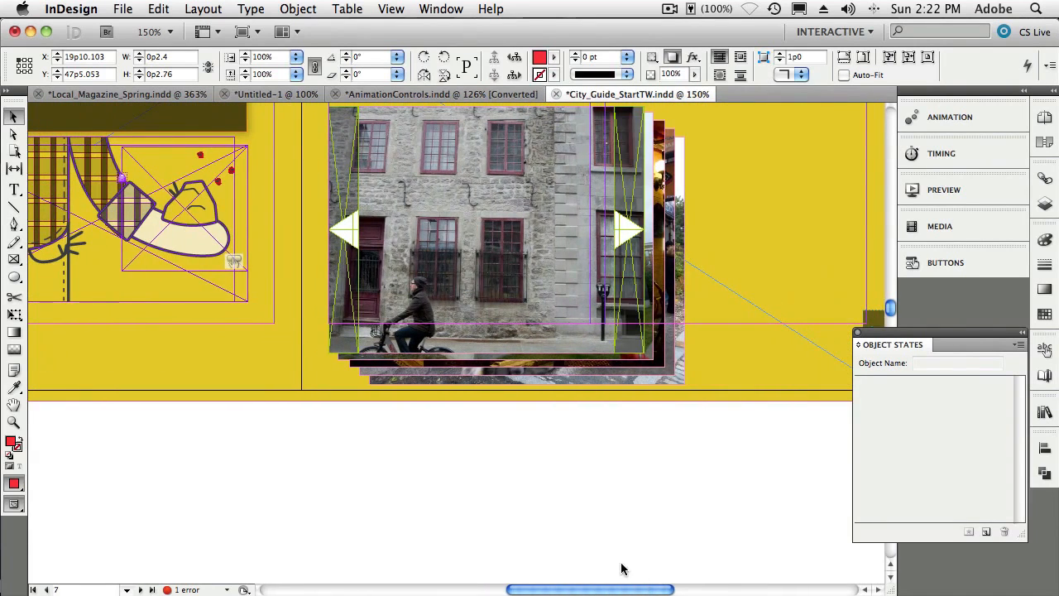
scroll(579, 447, up, 1)
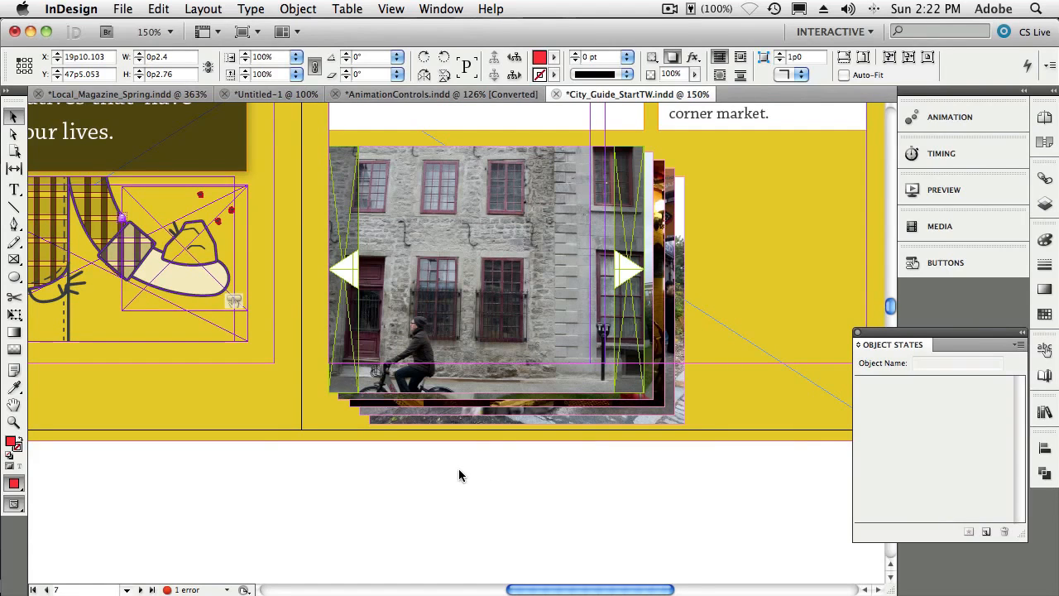
drag(469, 398, 475, 401)
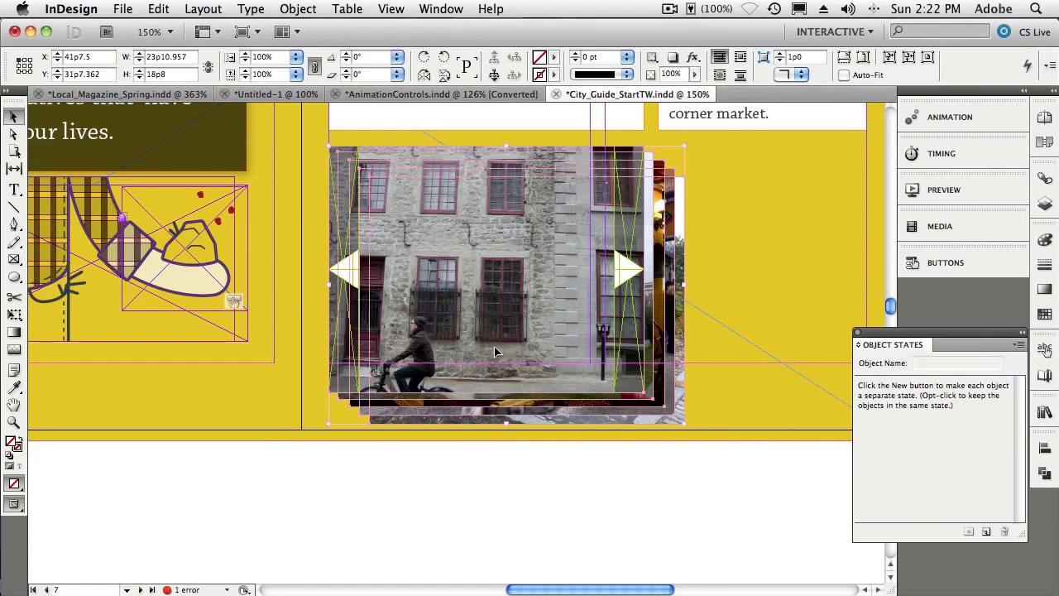
click(1044, 447)
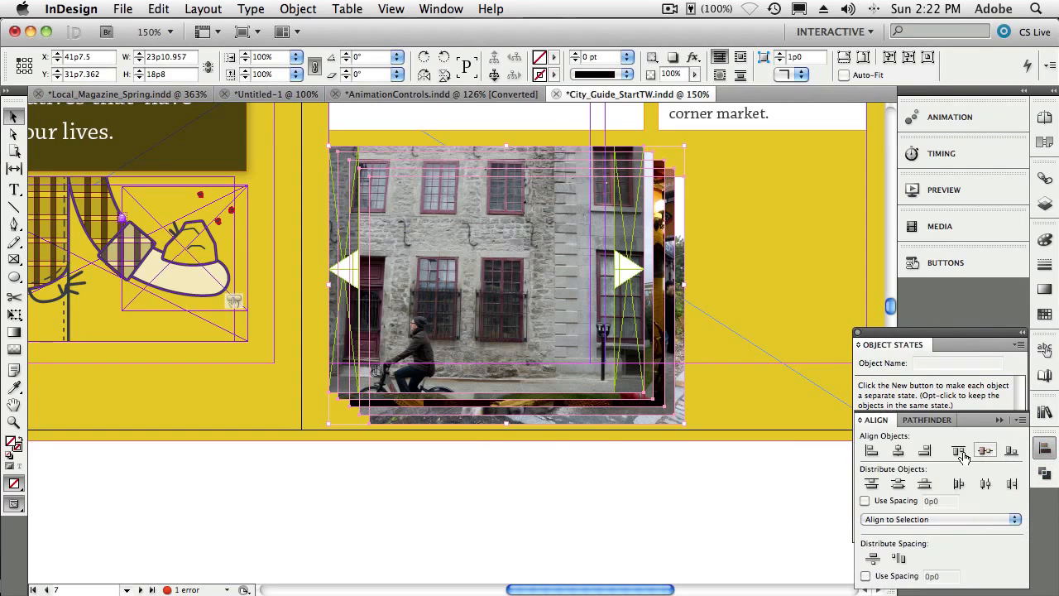
click(871, 450)
click(958, 450)
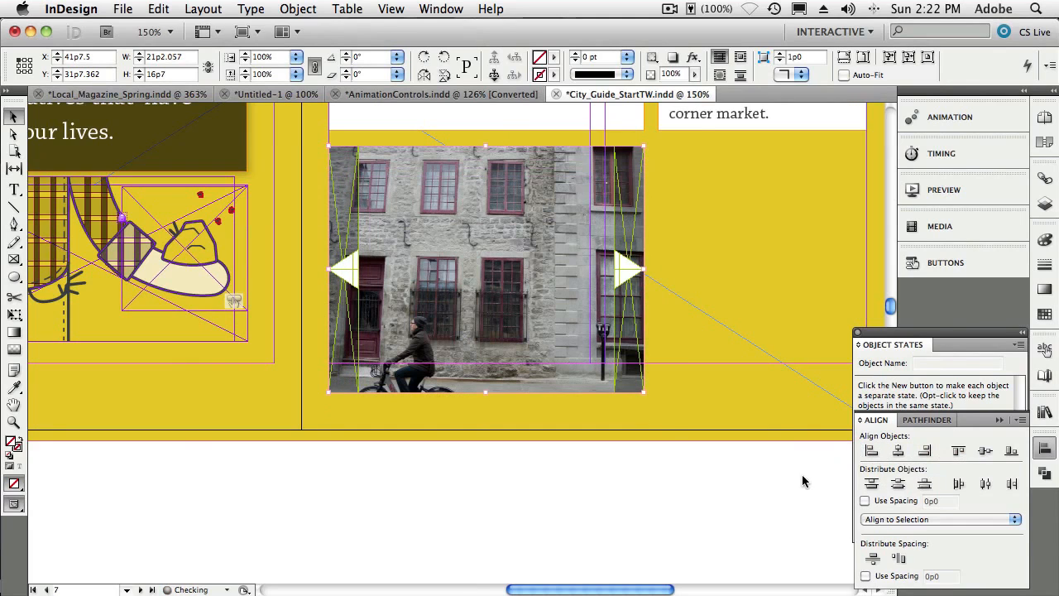
- Convert the aligned photos into a multi-state object named buildings fade
click(963, 364)
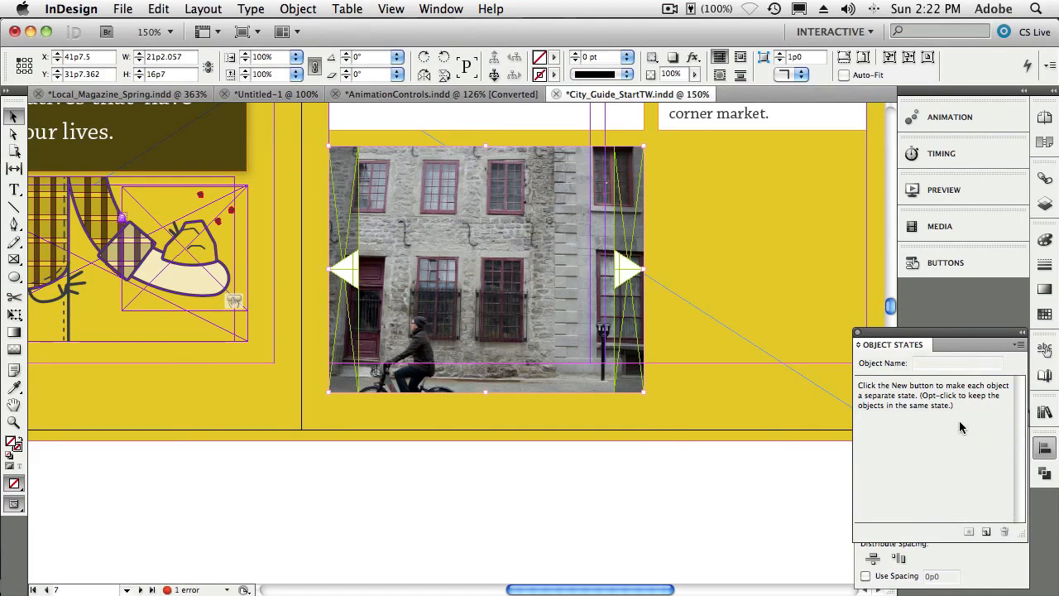
click(988, 534)
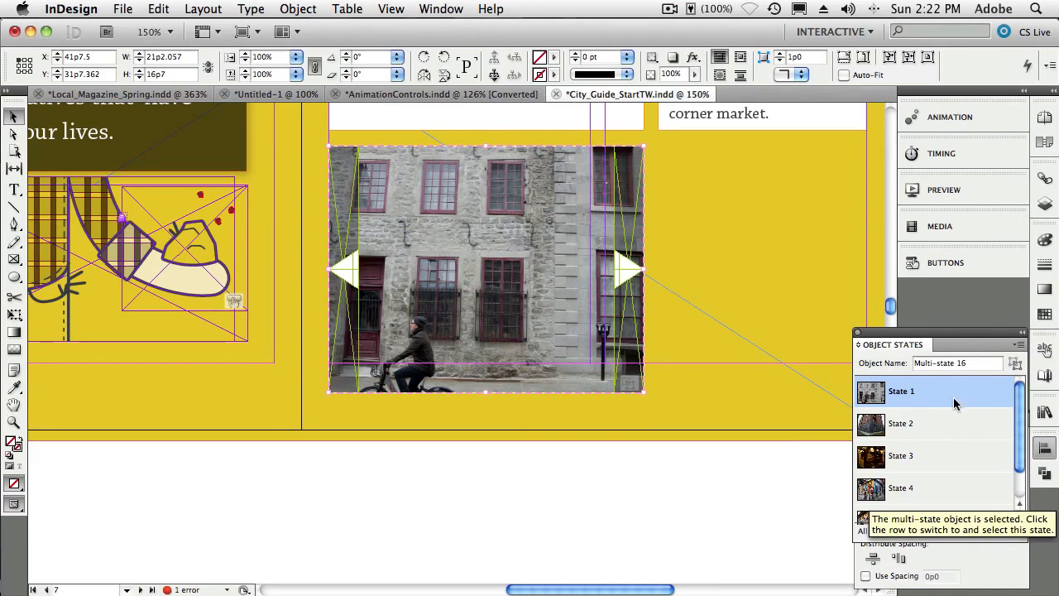
drag(970, 364, 893, 361)
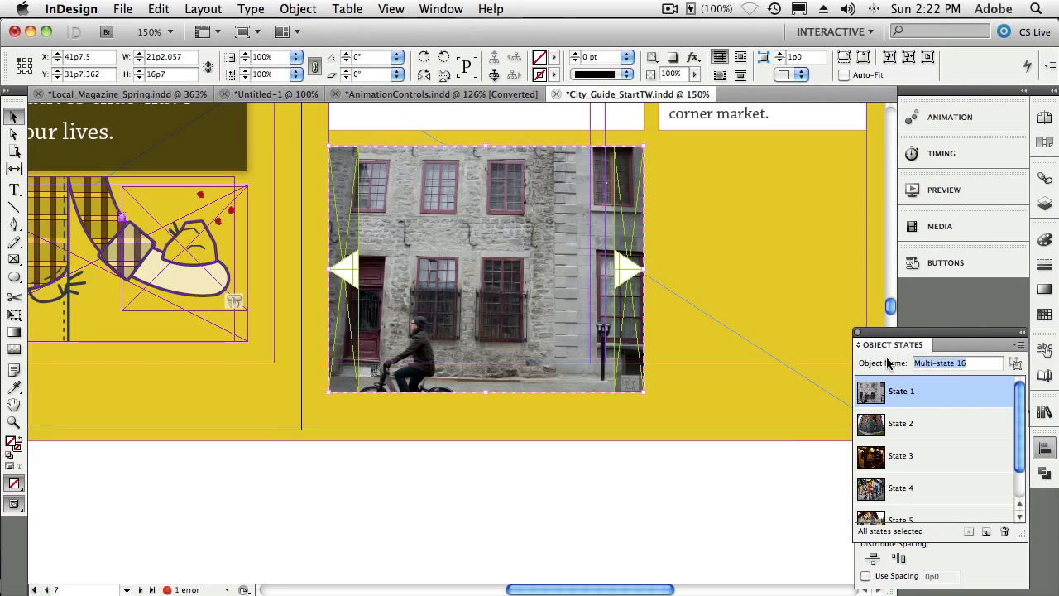
text(buildings fade)
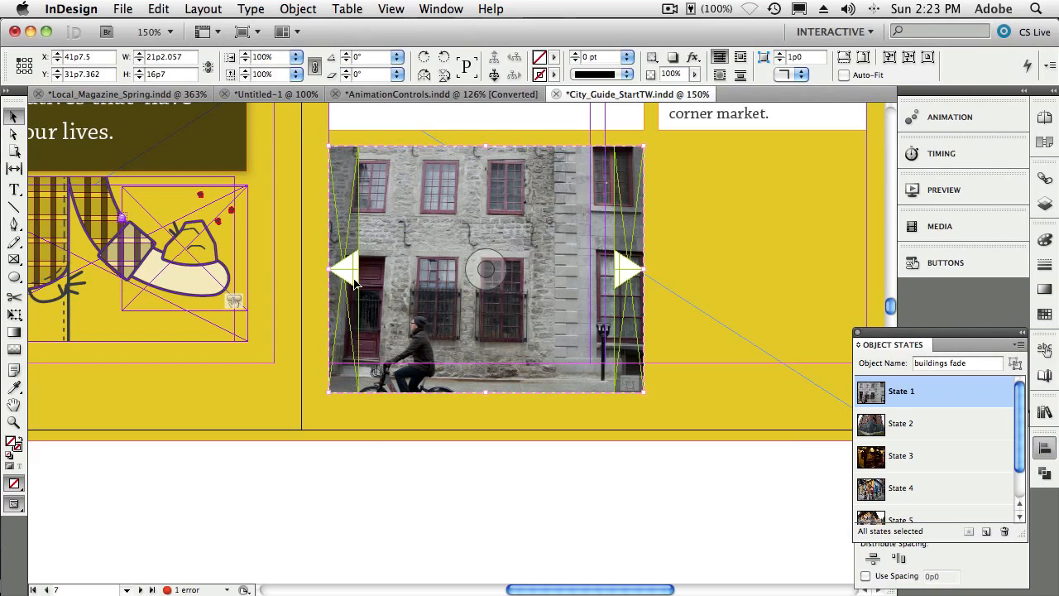
- Give the left arrow button a Go To Previous State action on buildings fade, stopping at the first state
click(355, 444)
click(340, 314)
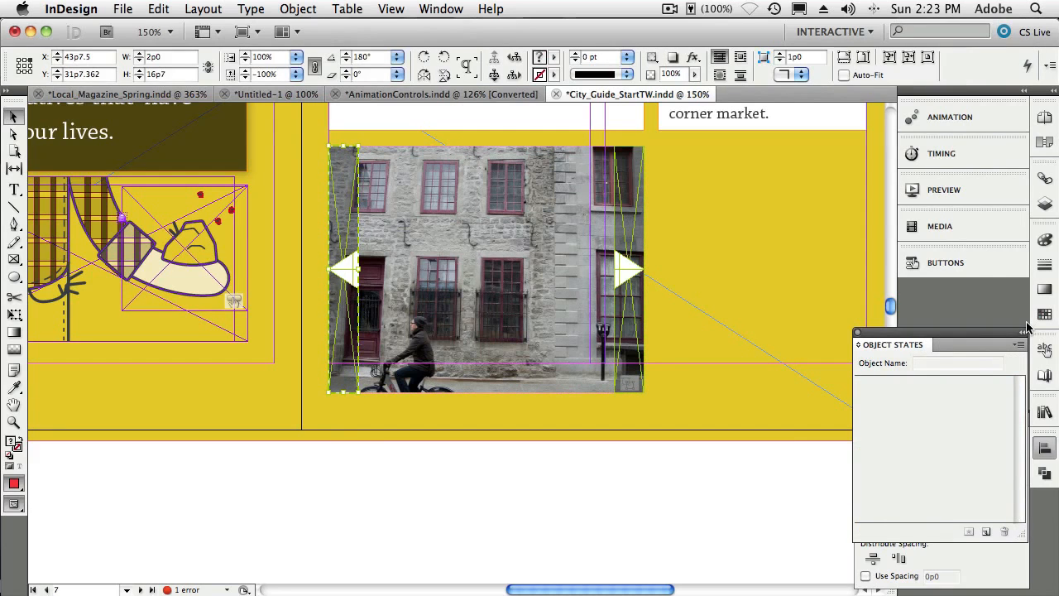
click(944, 262)
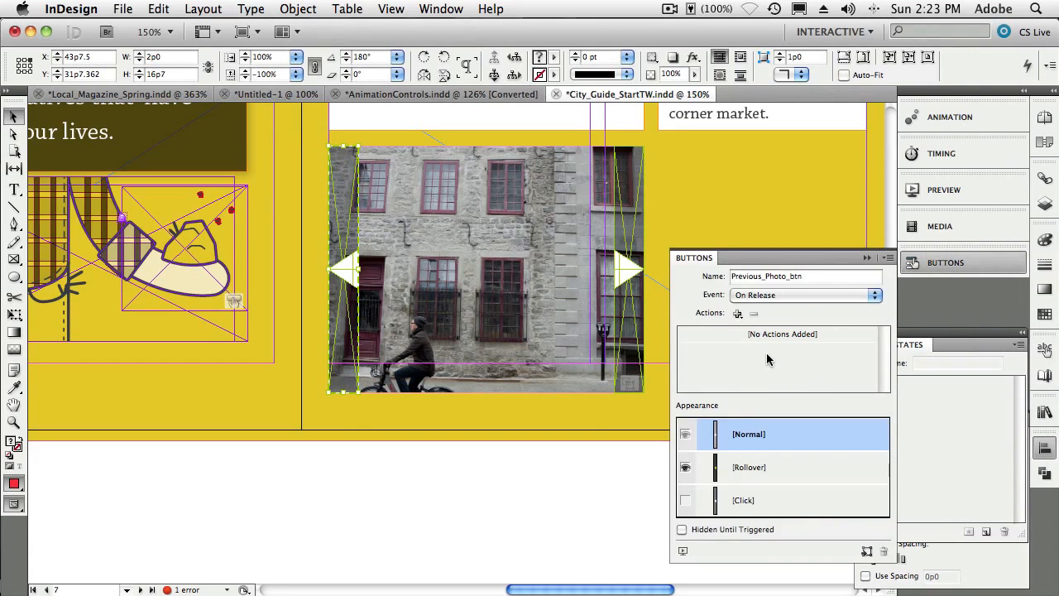
click(739, 315)
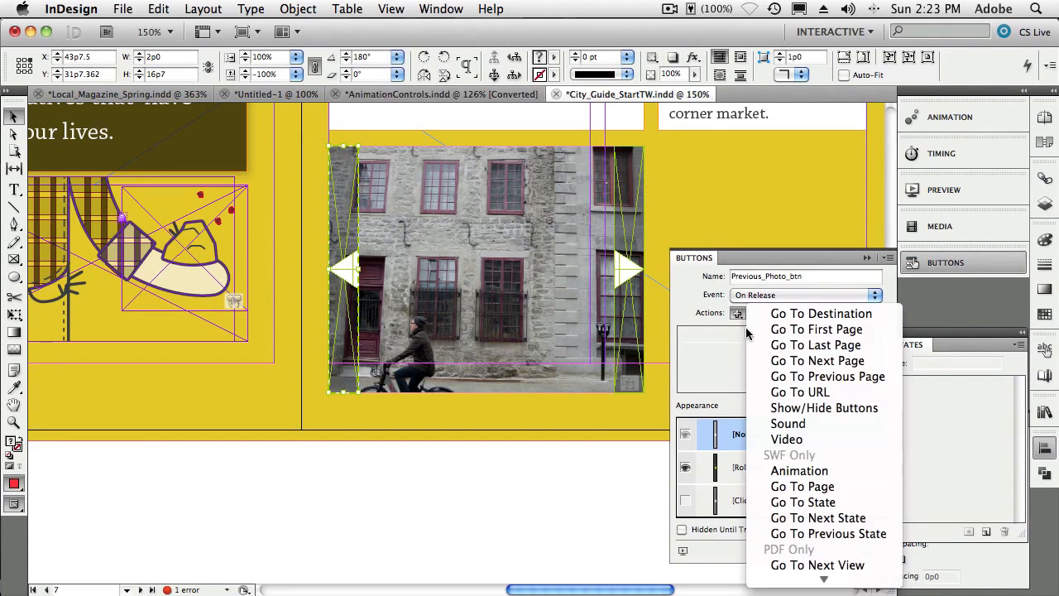
click(816, 529)
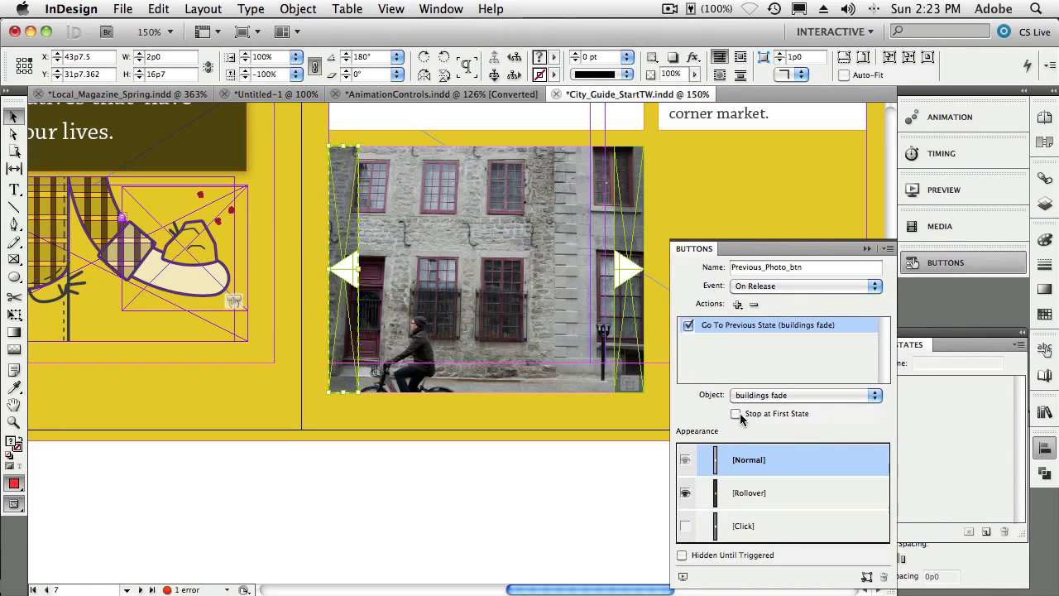
click(748, 418)
- Give the right arrow button a Go To Next State action on buildings fade, stopping at the last state
click(635, 273)
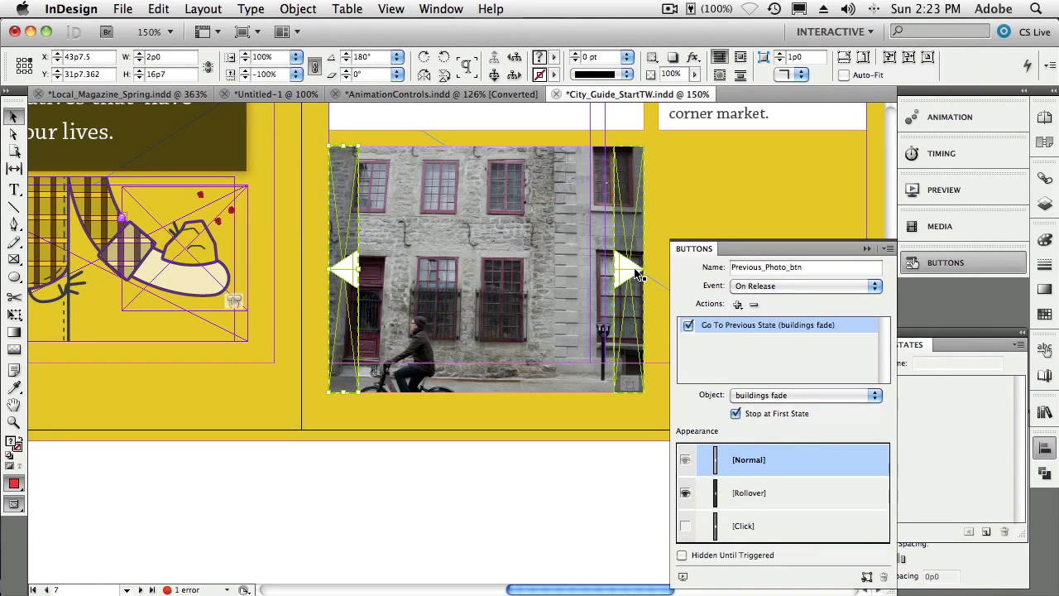
click(737, 313)
click(818, 518)
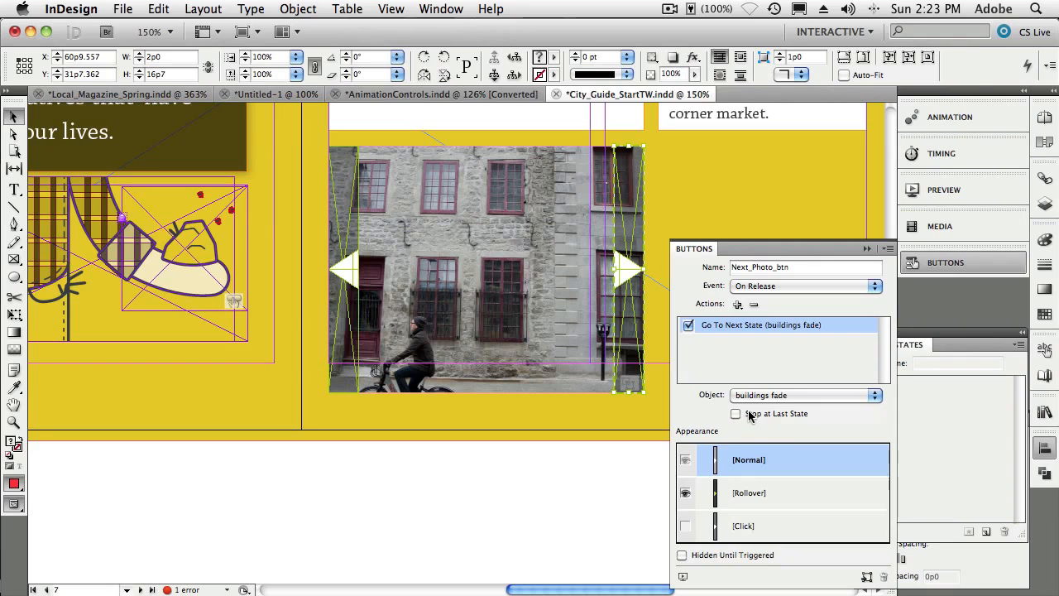
click(750, 412)
- Preview the spread and test the next and previous photo buttons on the slideshow
click(485, 269)
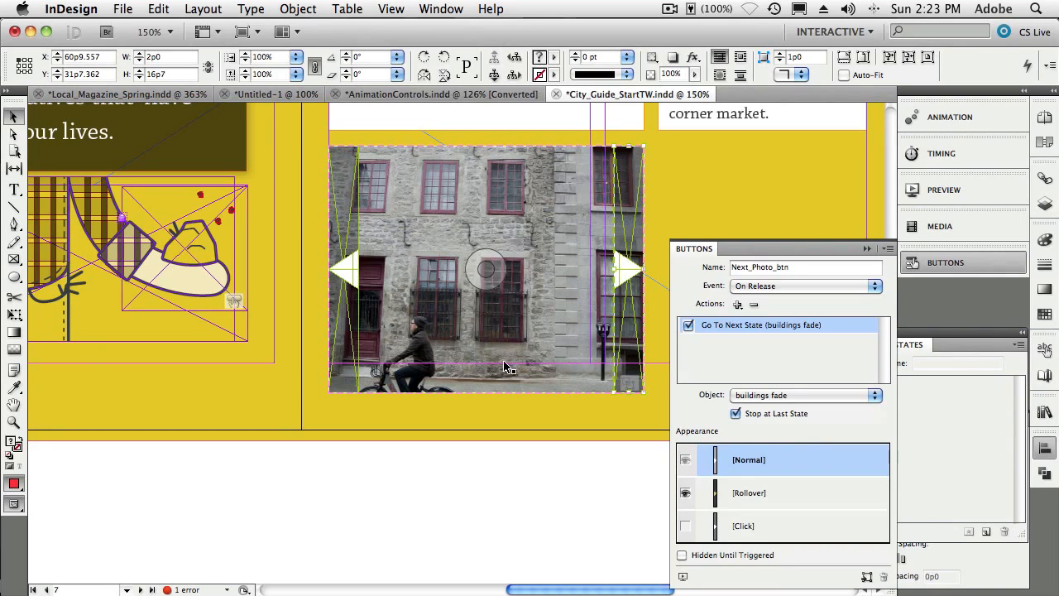
click(682, 579)
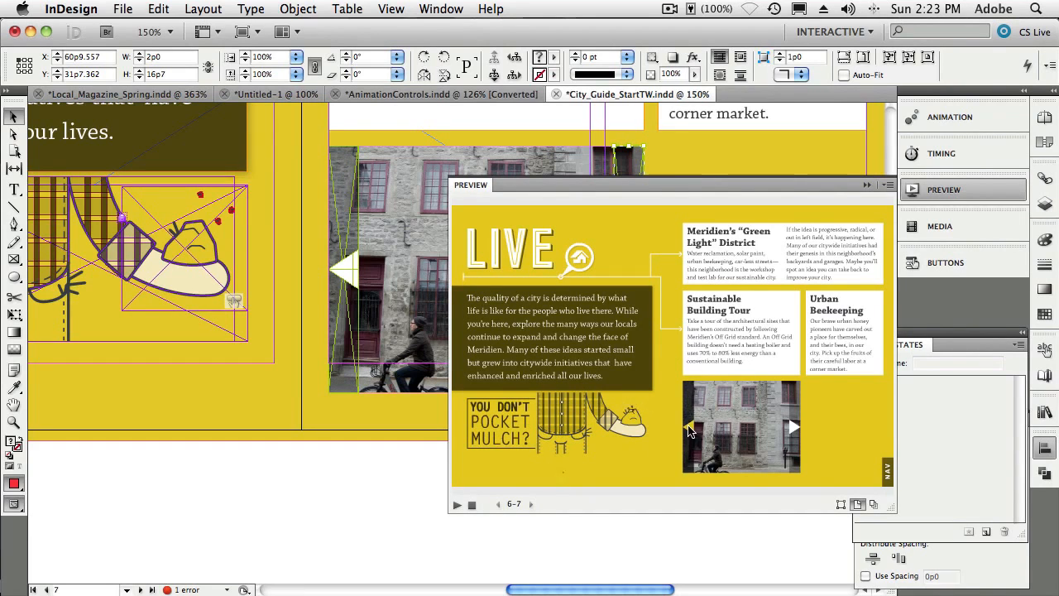
click(795, 430)
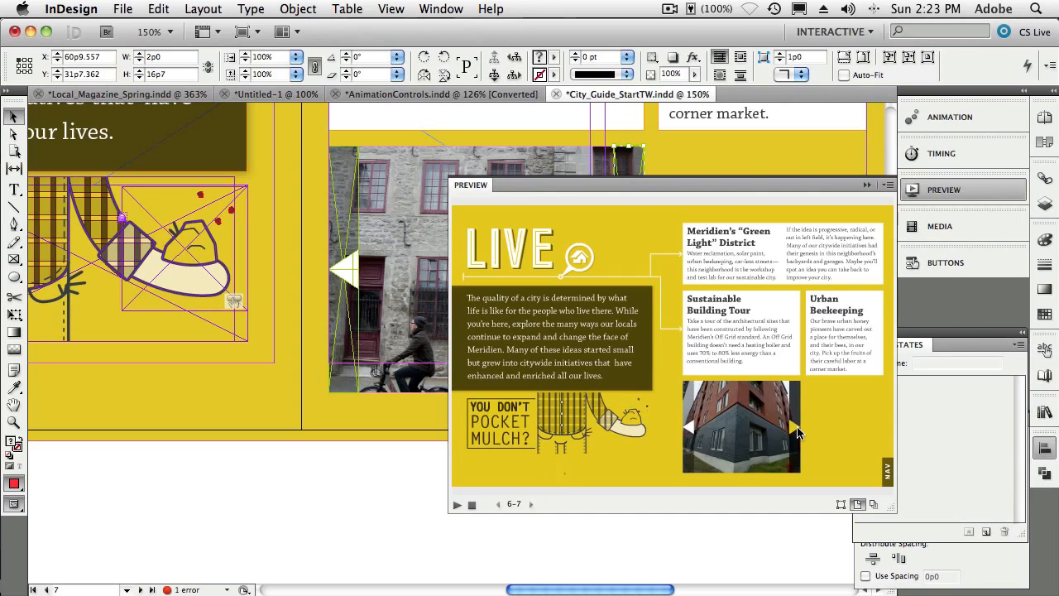
click(795, 430)
click(795, 429)
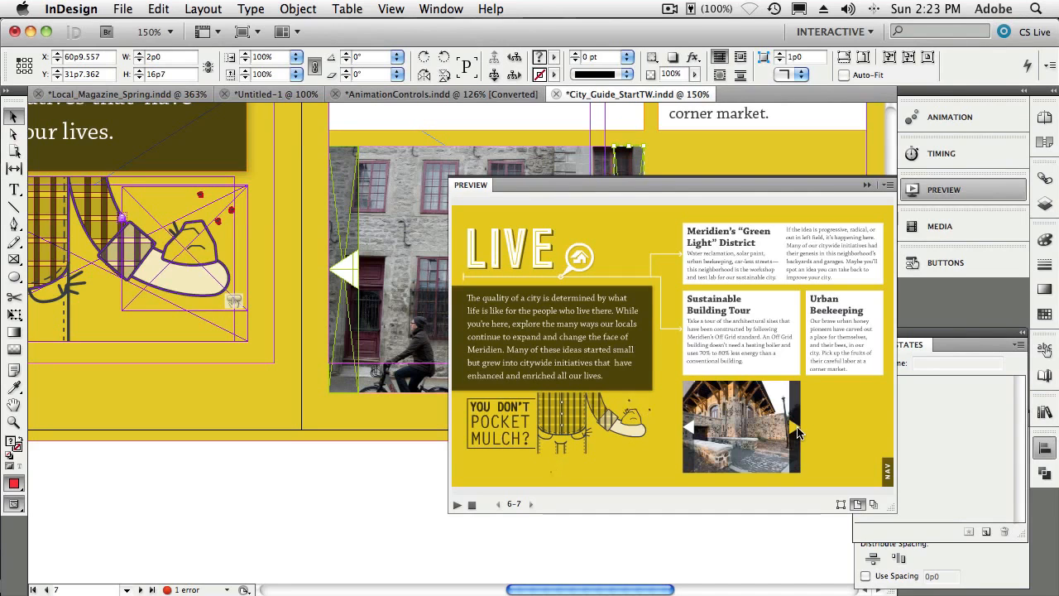
click(691, 429)
click(690, 429)
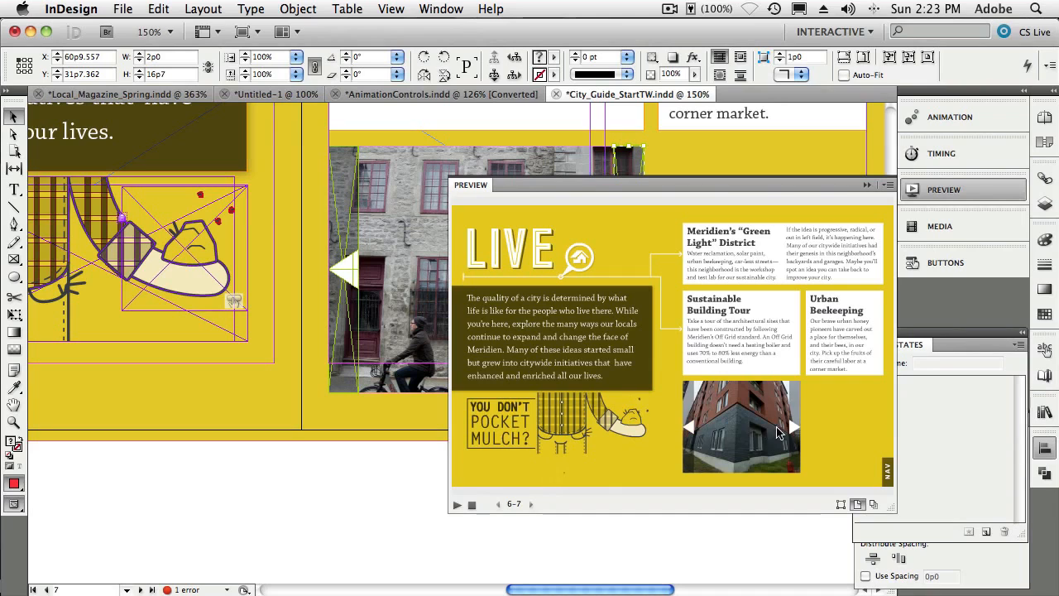
click(689, 429)
click(690, 429)
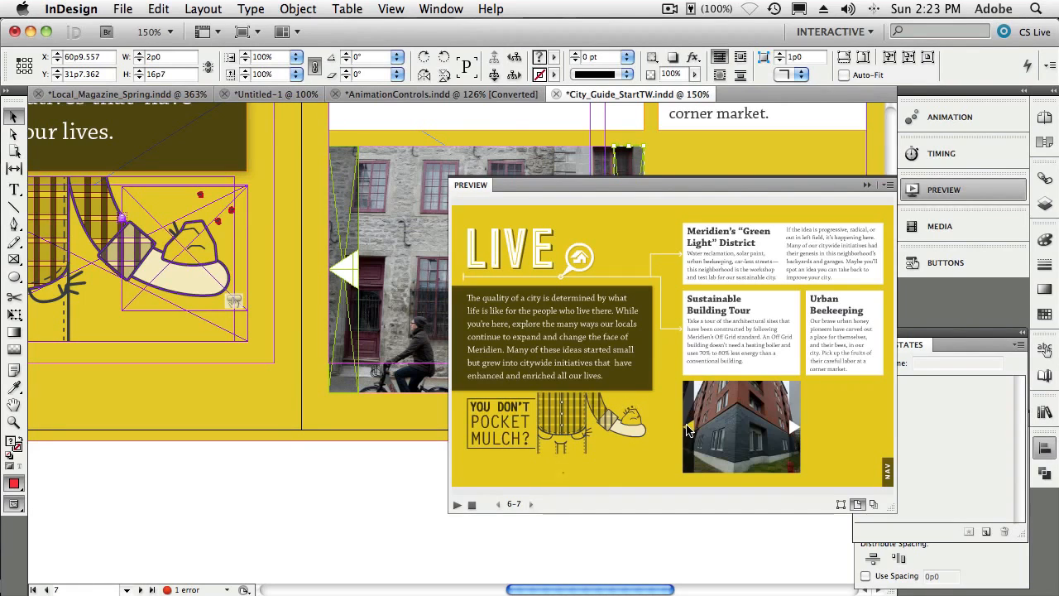
click(689, 429)
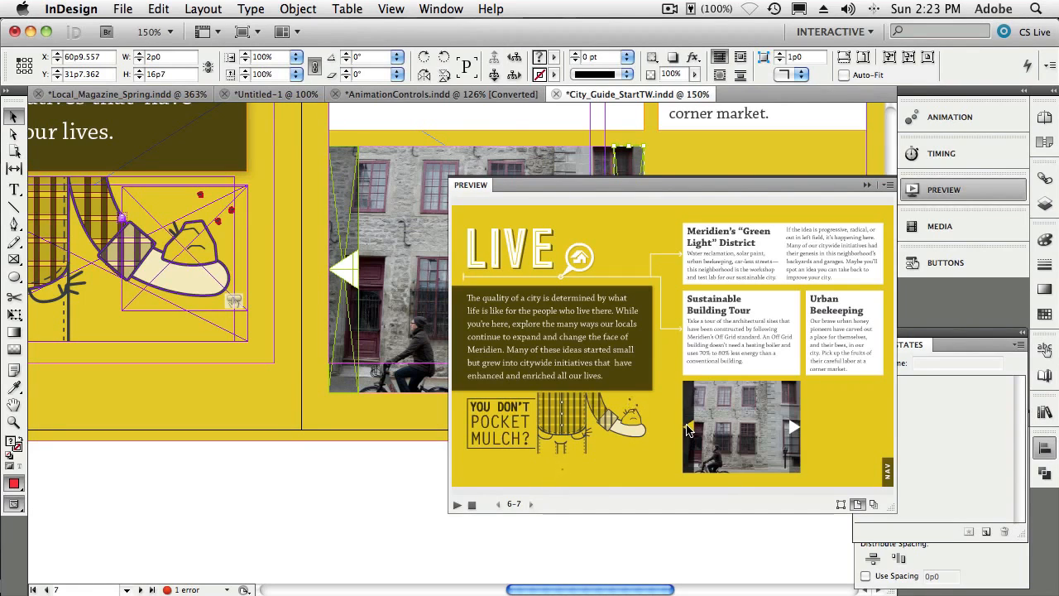
click(793, 430)
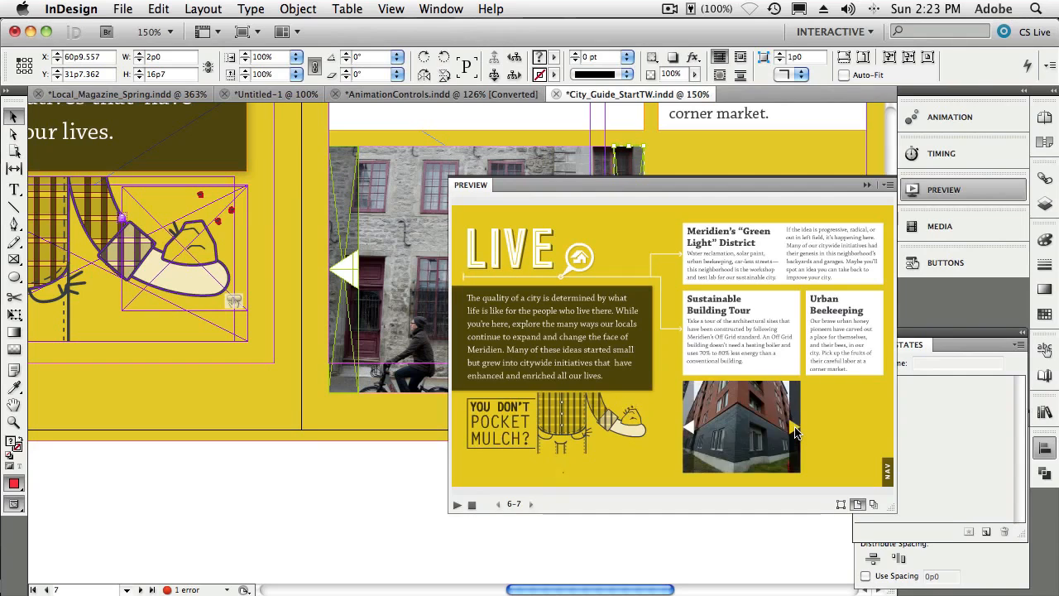
click(793, 429)
click(793, 429)
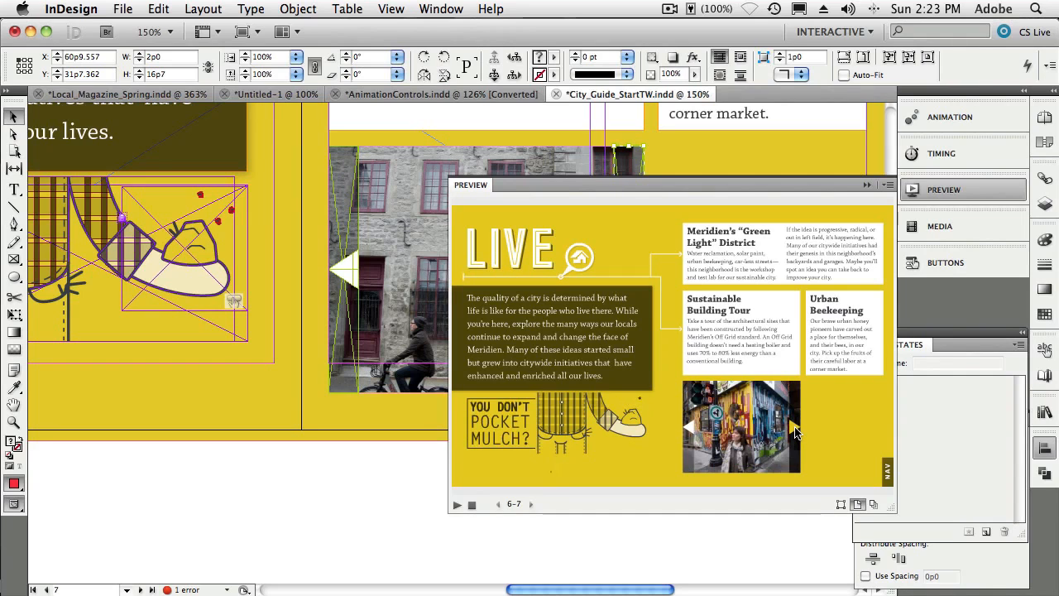
click(688, 430)
click(688, 429)
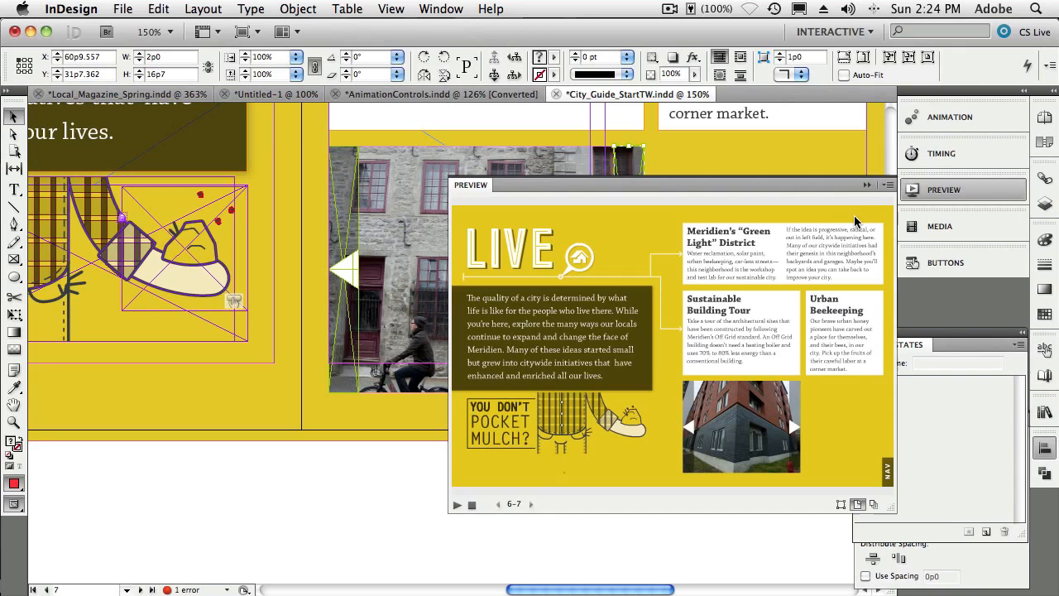
click(866, 185)
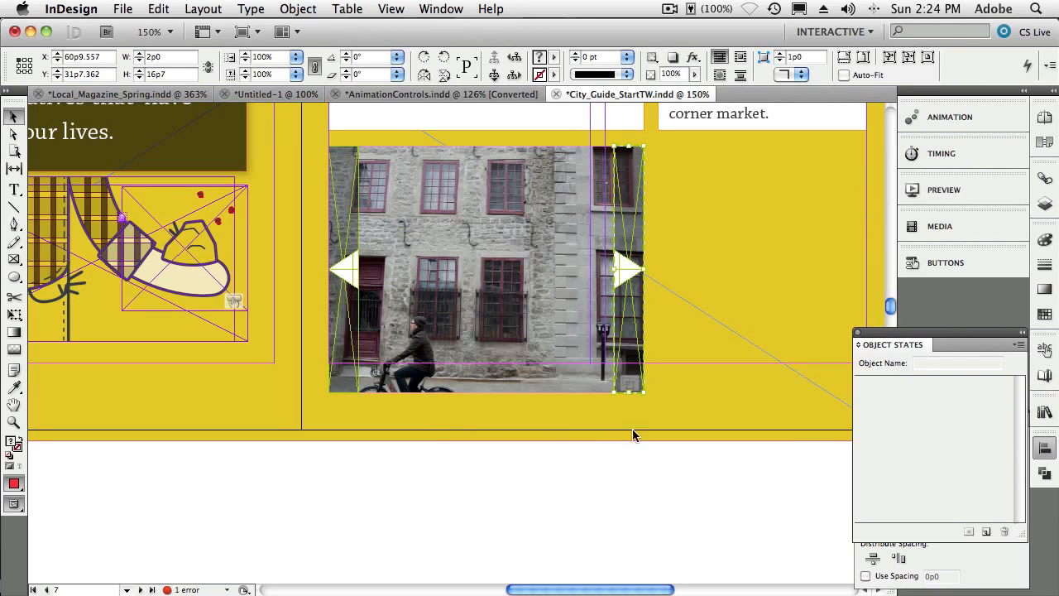
- Select the buildings fade multi-state object and switch it to State 2
click(545, 489)
click(486, 269)
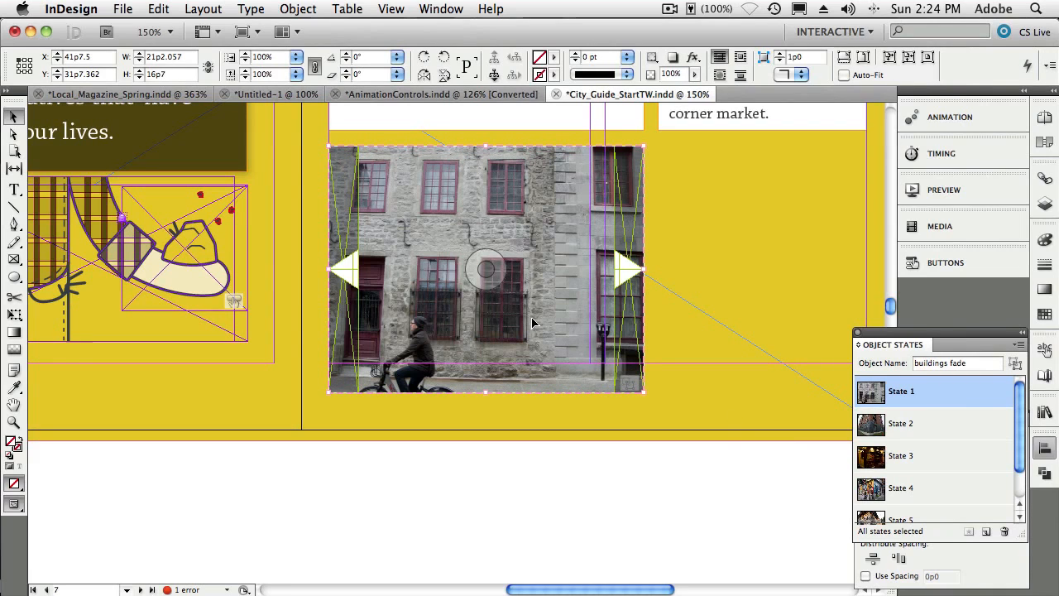
click(870, 436)
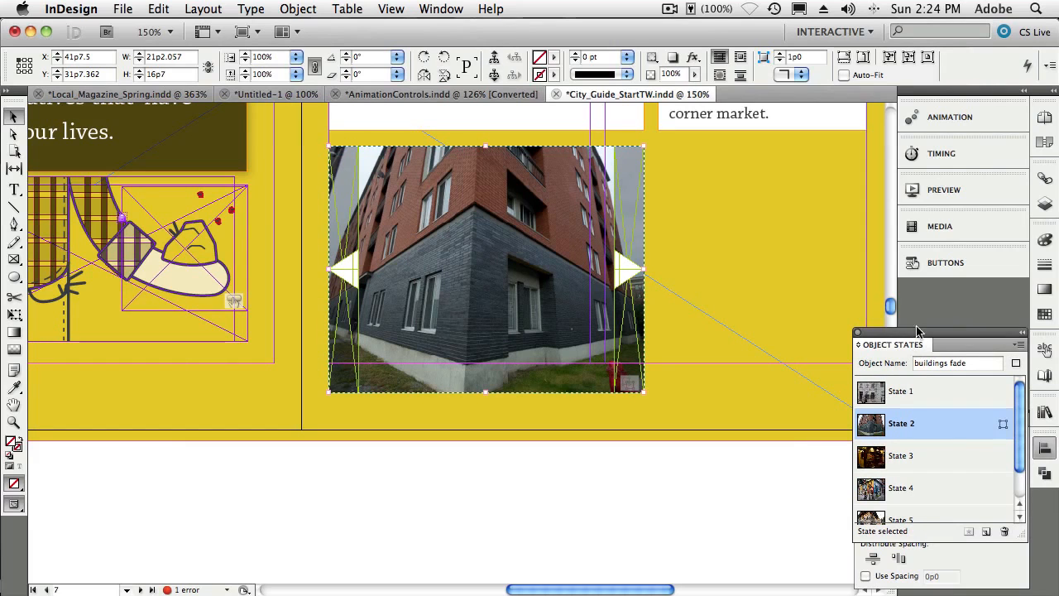
- Give the State 2 photo of buildings fade a Fade In animation lasting 2 seconds
click(949, 120)
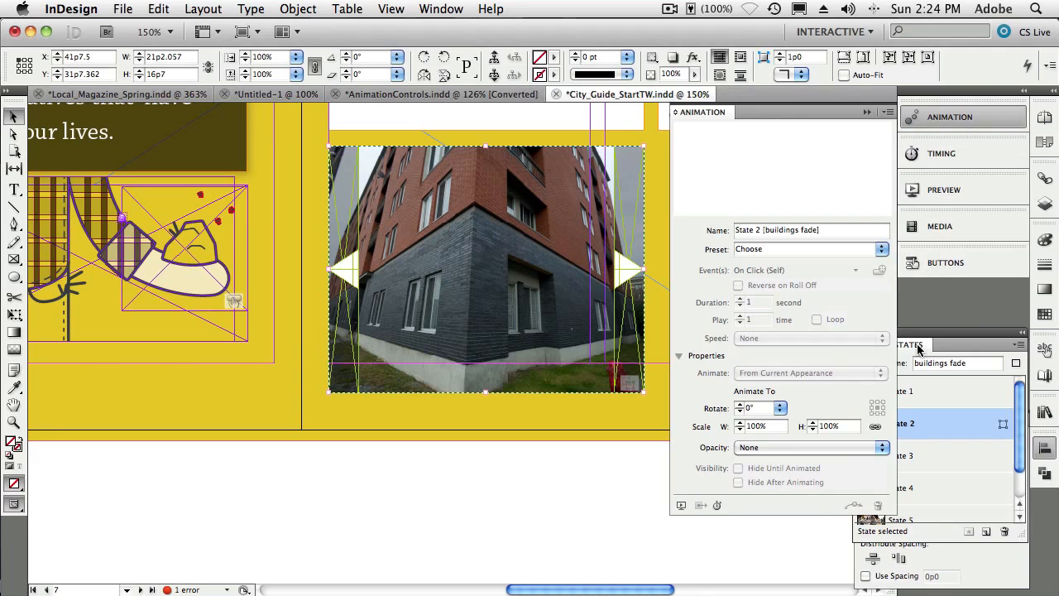
drag(918, 349, 933, 386)
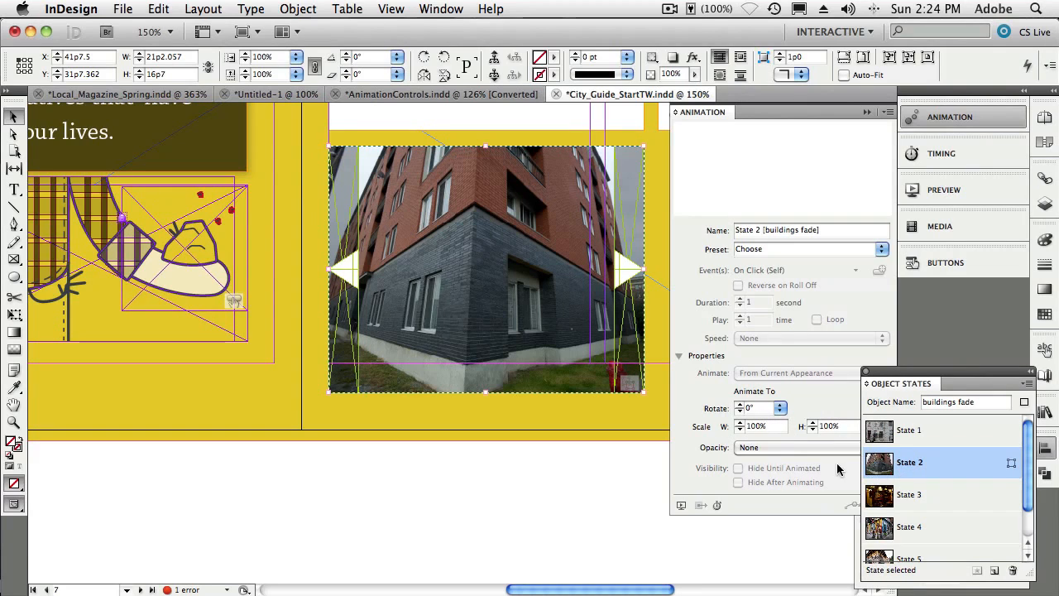
double_click(556, 308)
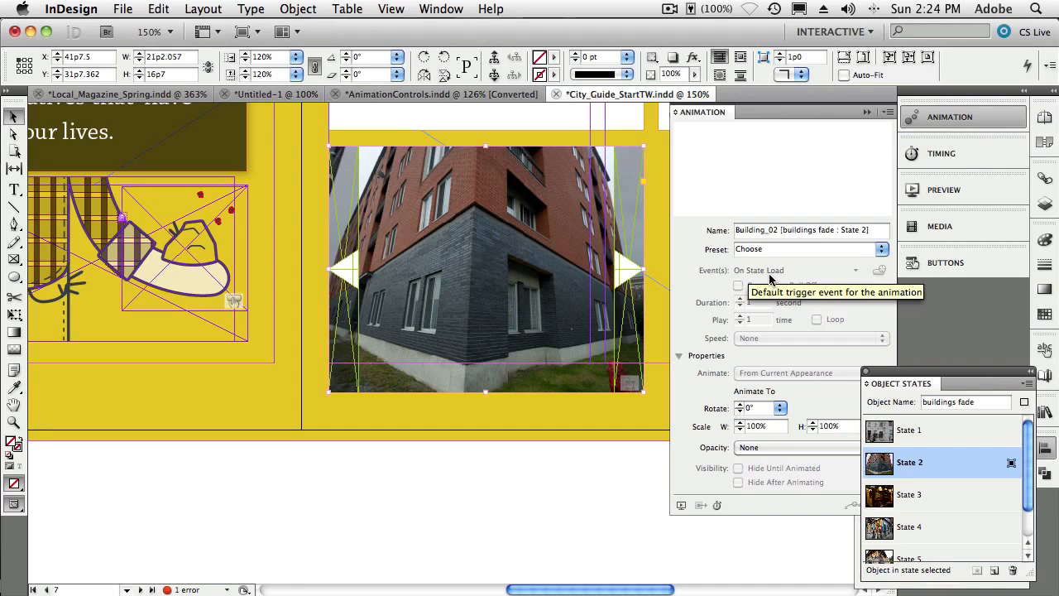
click(881, 252)
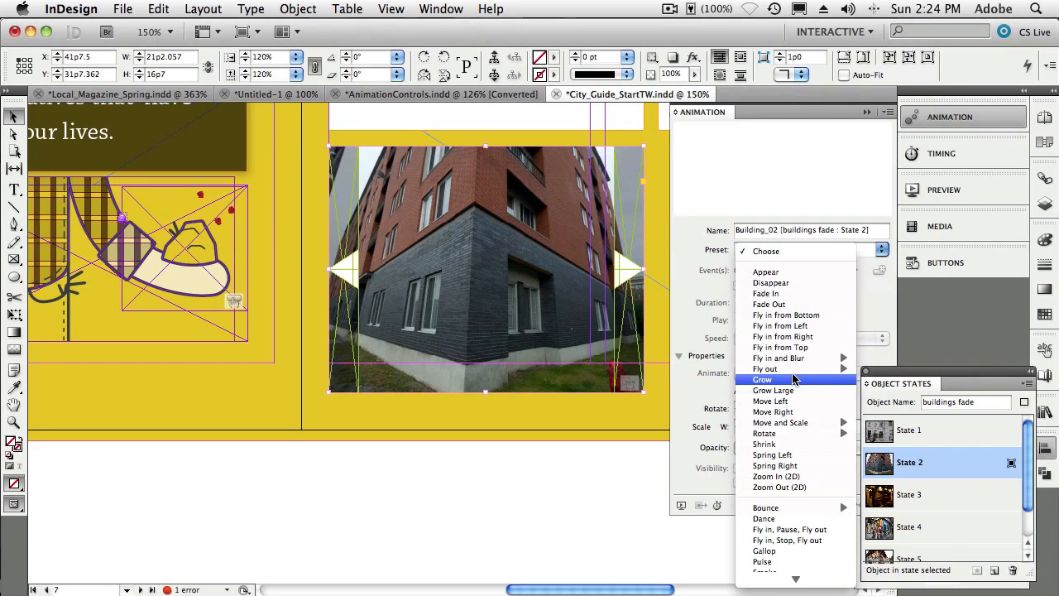
click(778, 296)
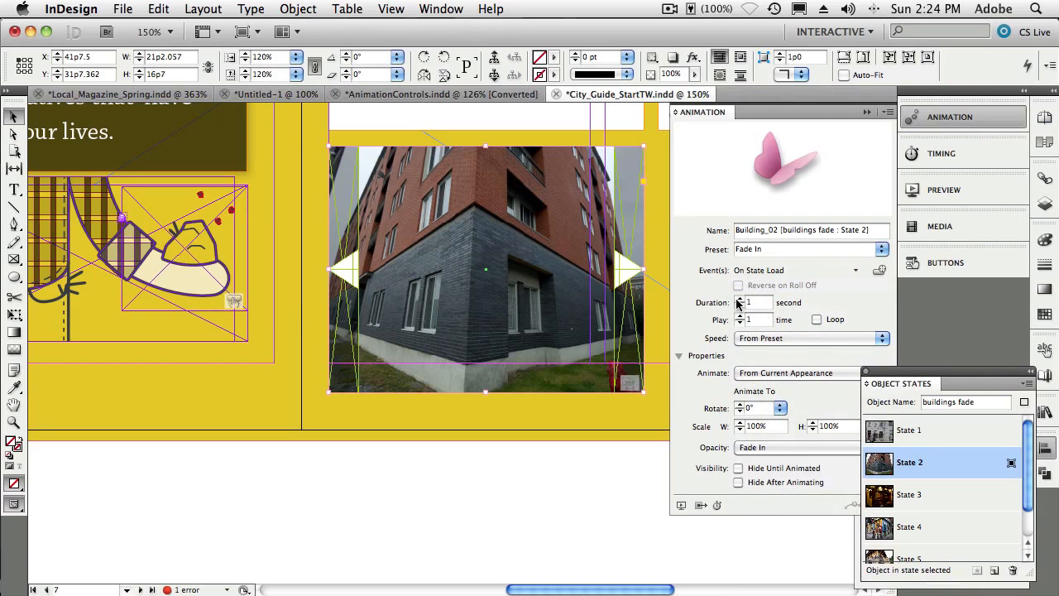
click(739, 300)
click(739, 299)
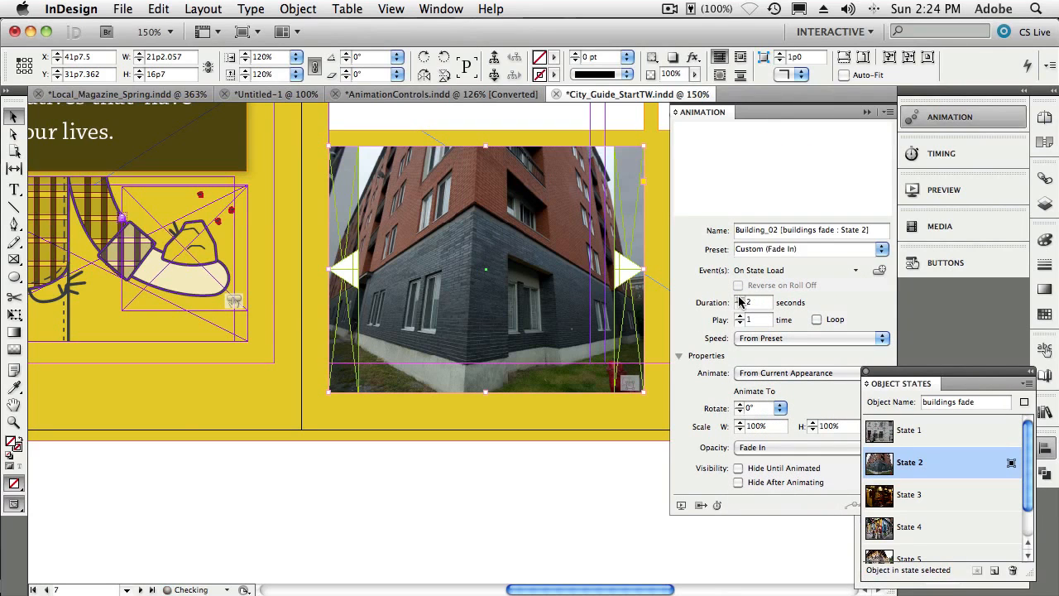
- Switch to State 3, give its photo a Fade In animation and increase its duration
click(903, 496)
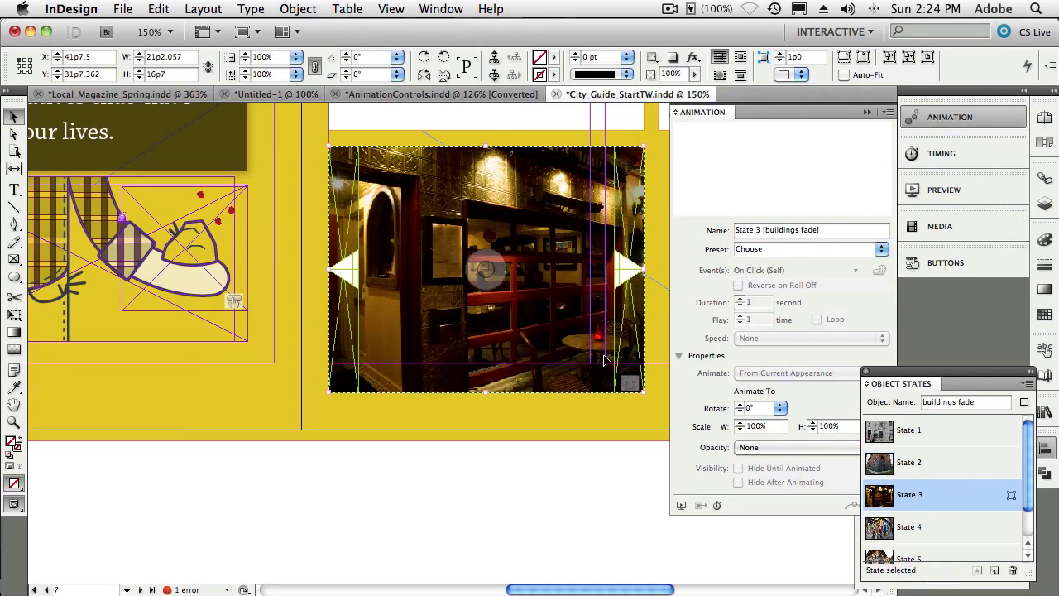
double_click(568, 318)
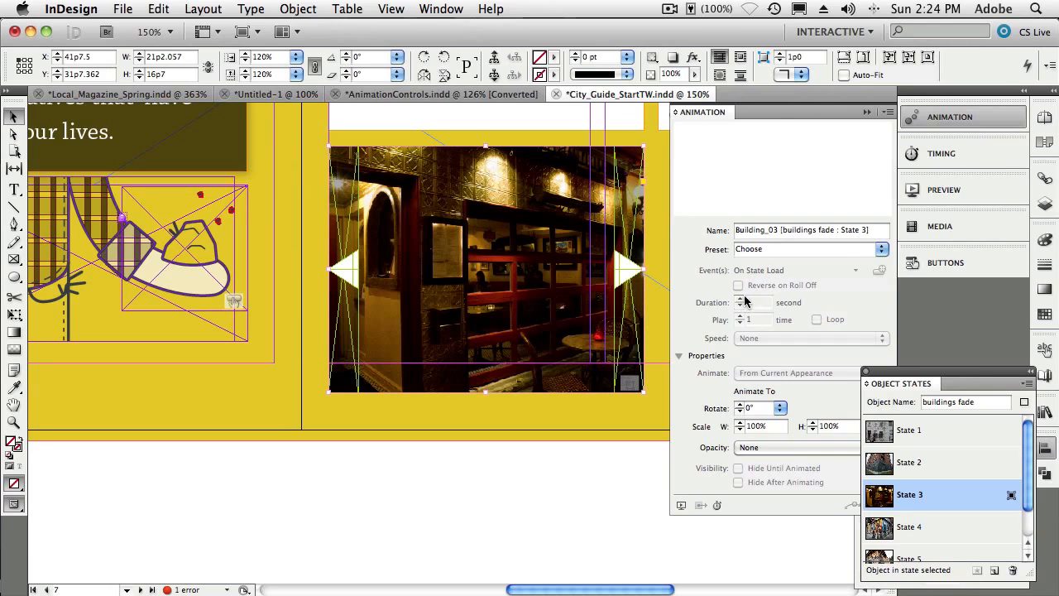
click(876, 251)
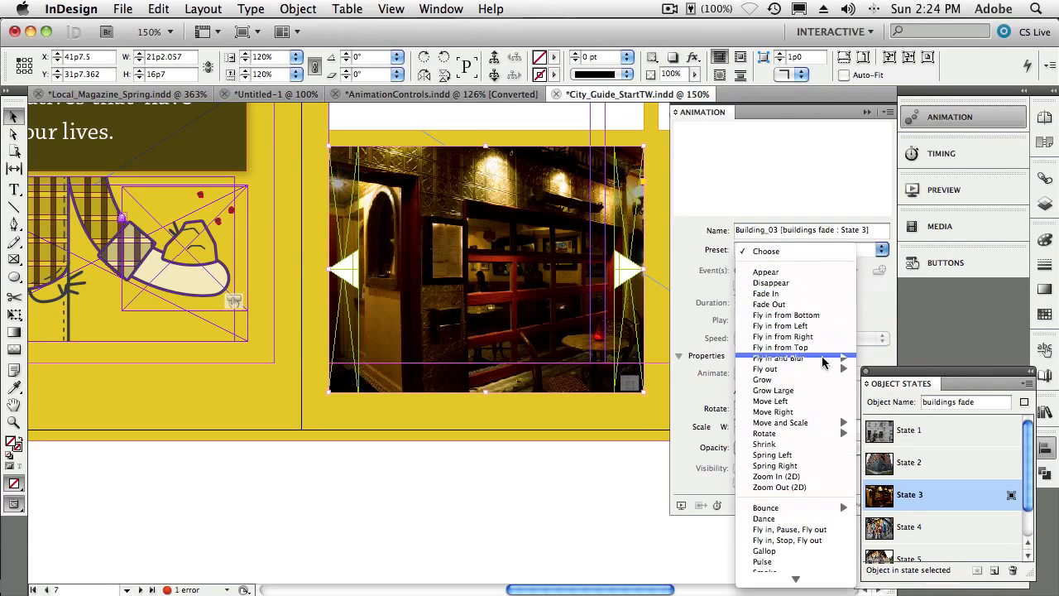
mouse_move(815, 374)
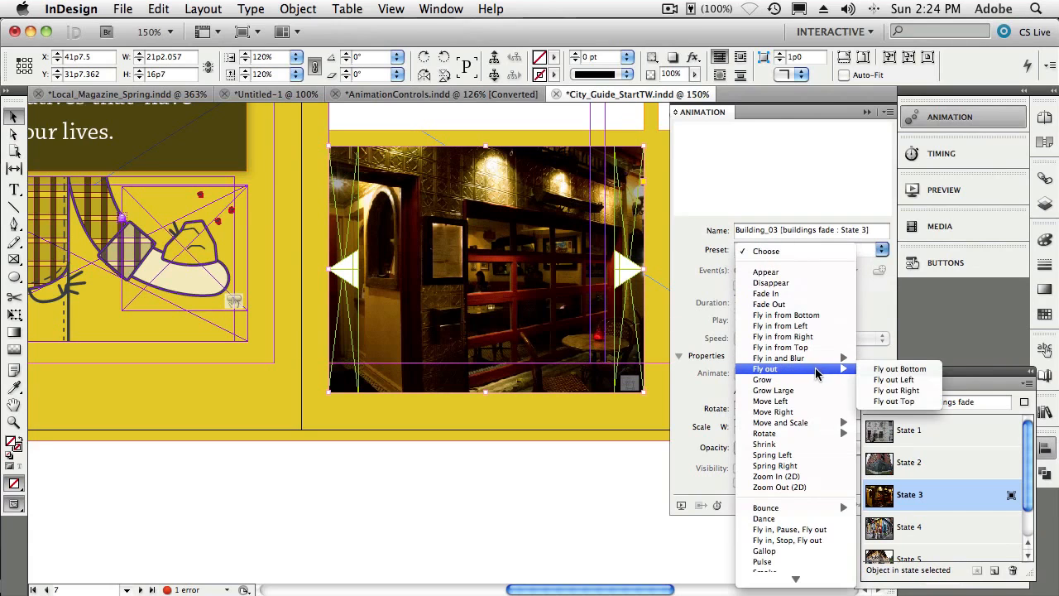
click(790, 293)
click(740, 299)
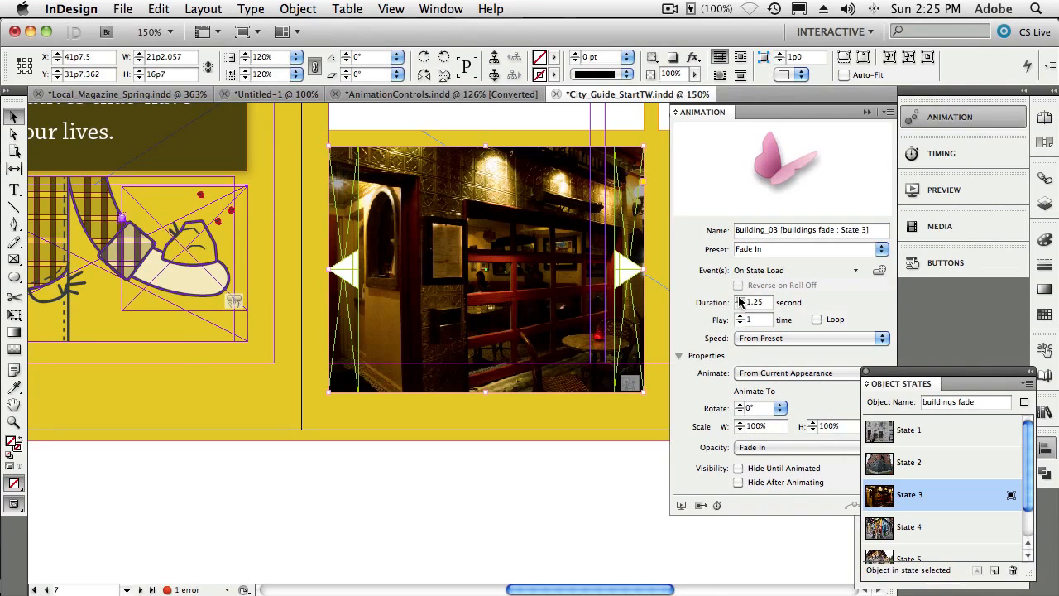
click(739, 299)
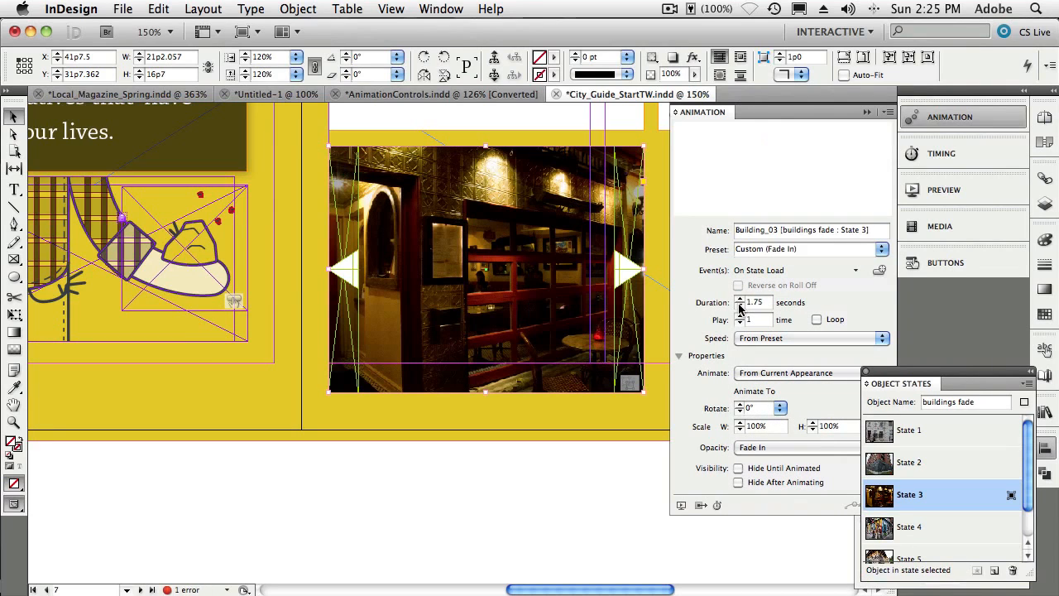
click(740, 299)
- Switch to State 4 and give its photo a Fade In animation lasting 2 seconds
click(910, 525)
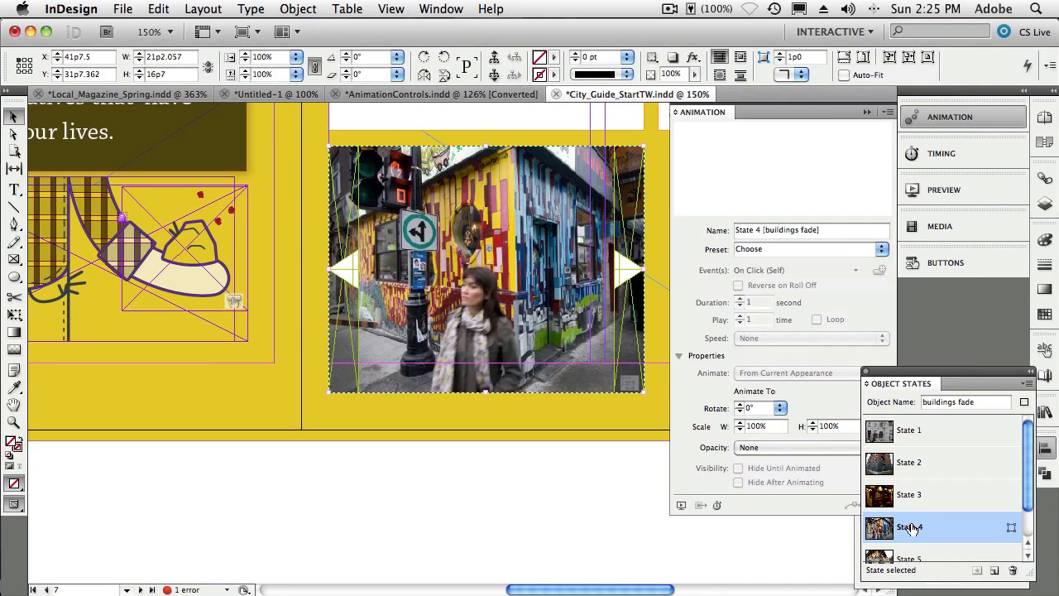
click(536, 310)
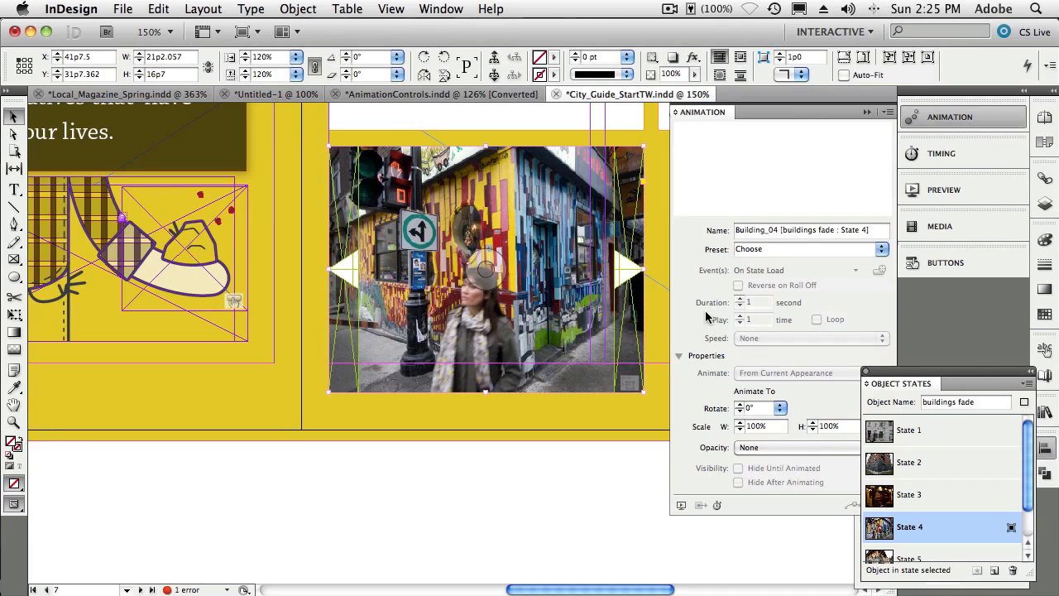
click(881, 250)
click(812, 294)
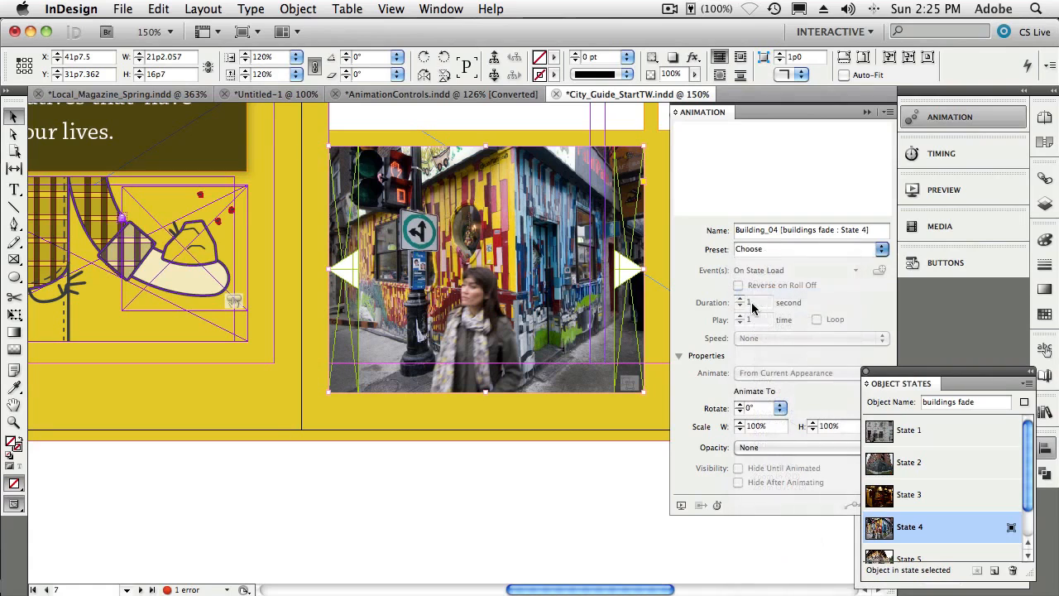
click(739, 300)
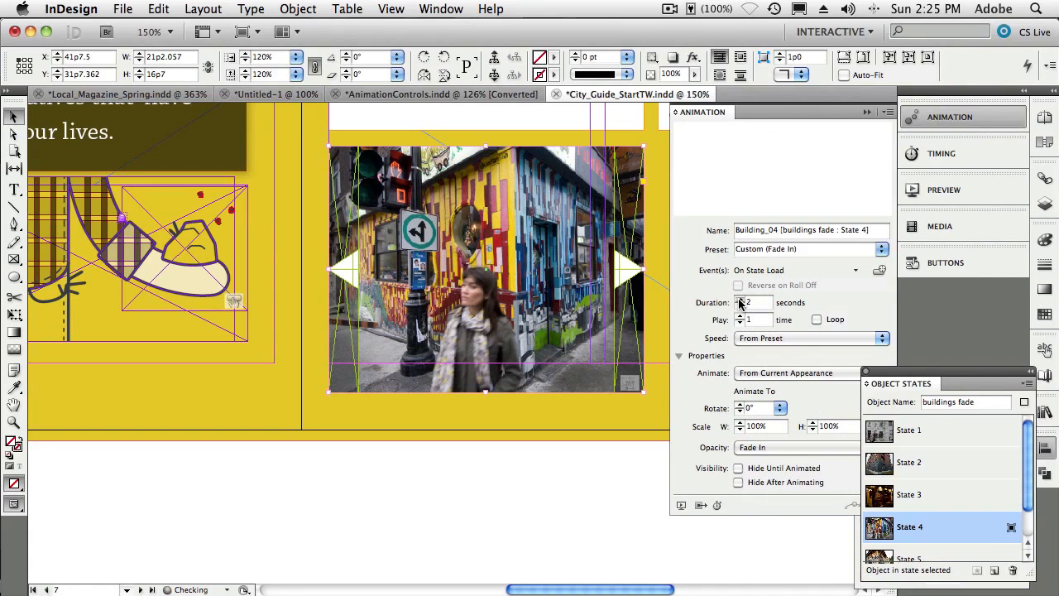
click(739, 299)
- Switch to State 5 and give its photo a Fade In animation lasting 2 seconds
scroll(949, 494, down, 1)
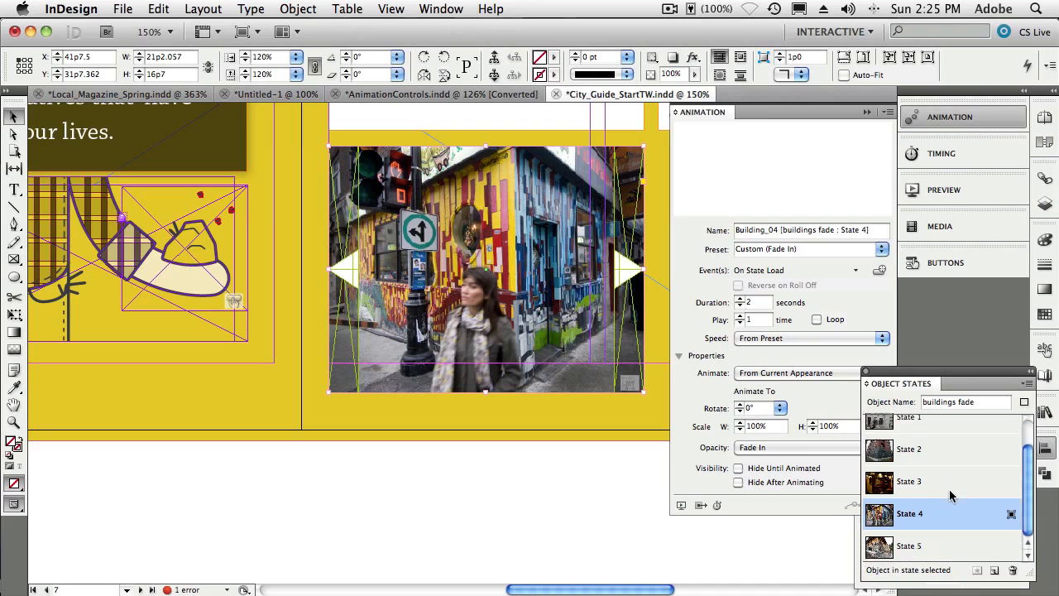
click(915, 546)
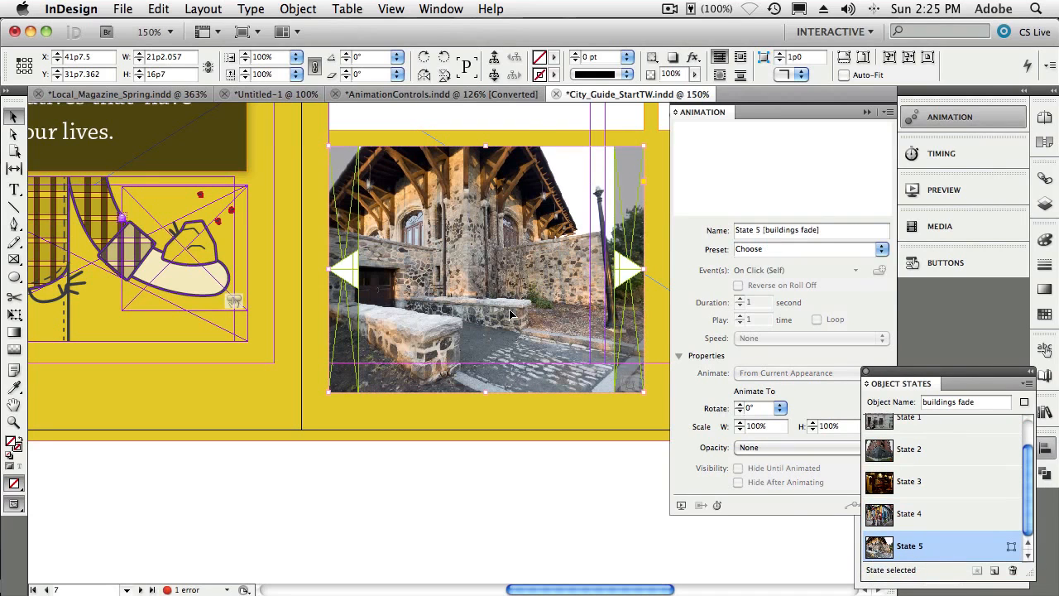
click(511, 313)
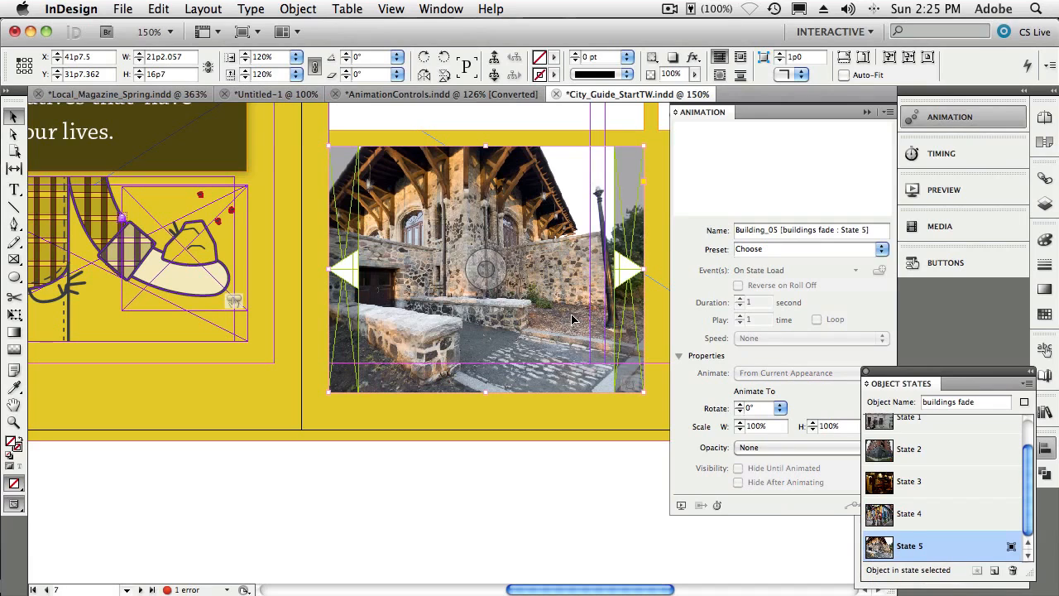
click(881, 249)
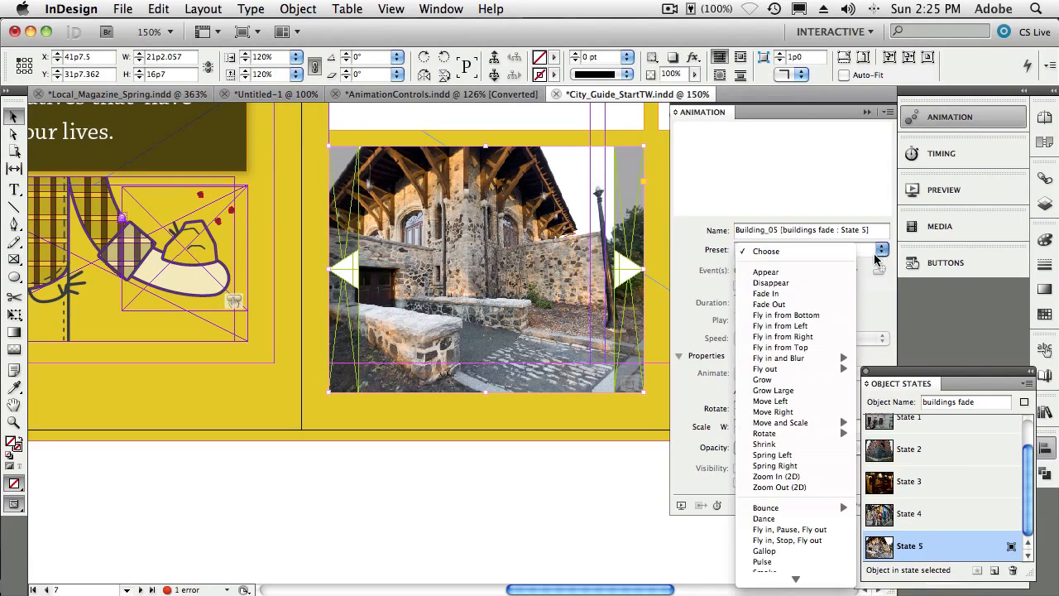
click(755, 294)
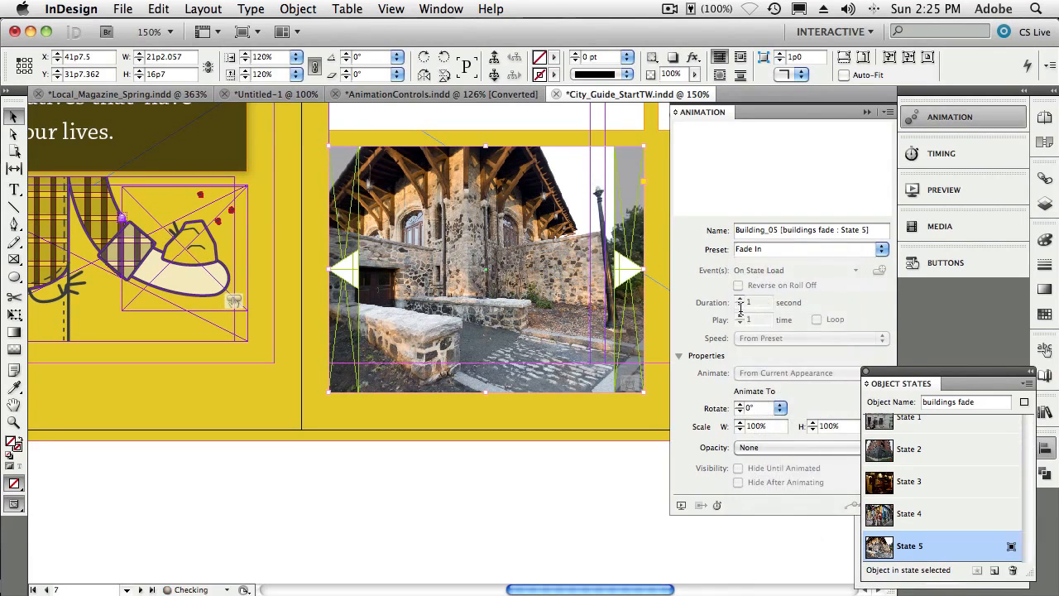
click(739, 299)
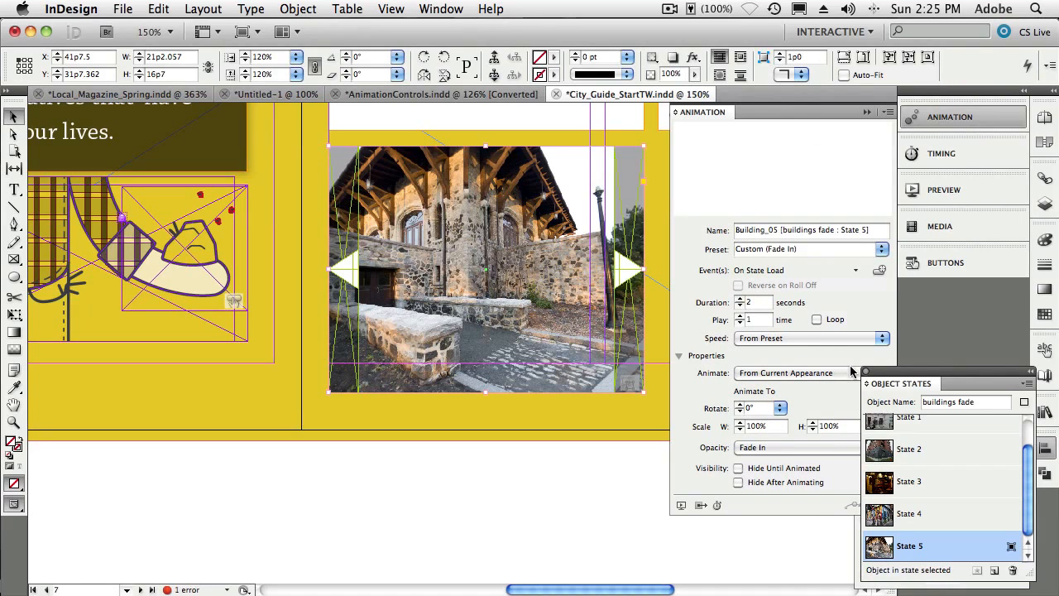
- Preview the spread and step through the slideshow's fading photos with the next and previous buttons
scroll(911, 455, up, 1)
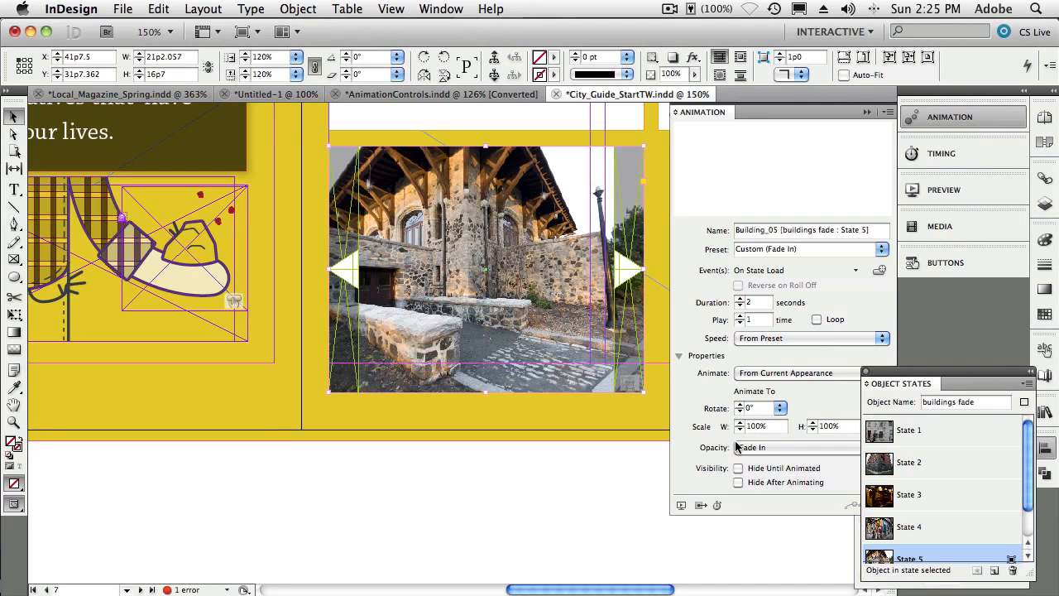
click(681, 504)
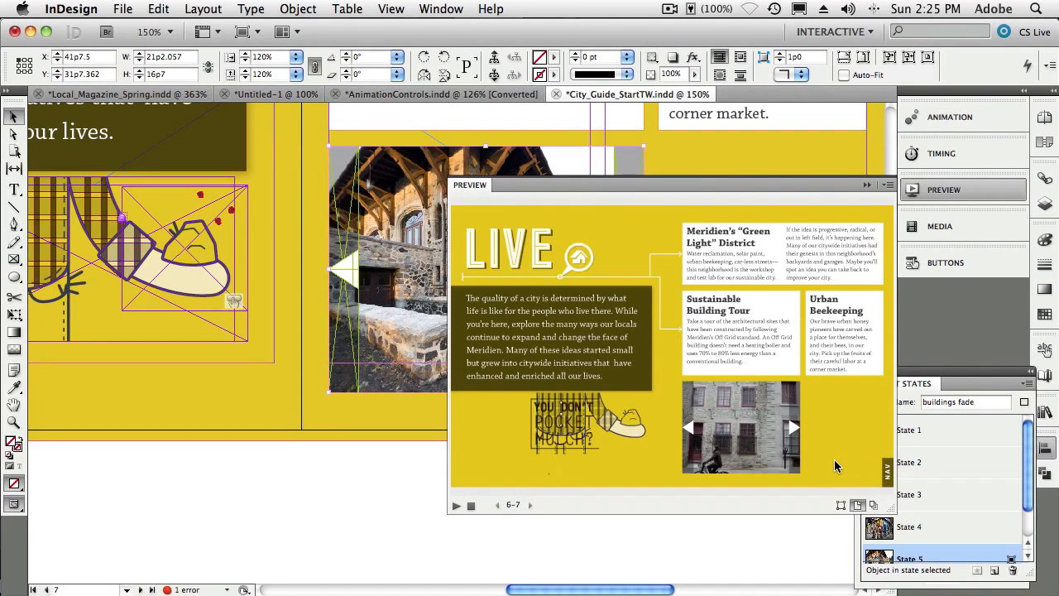
click(793, 428)
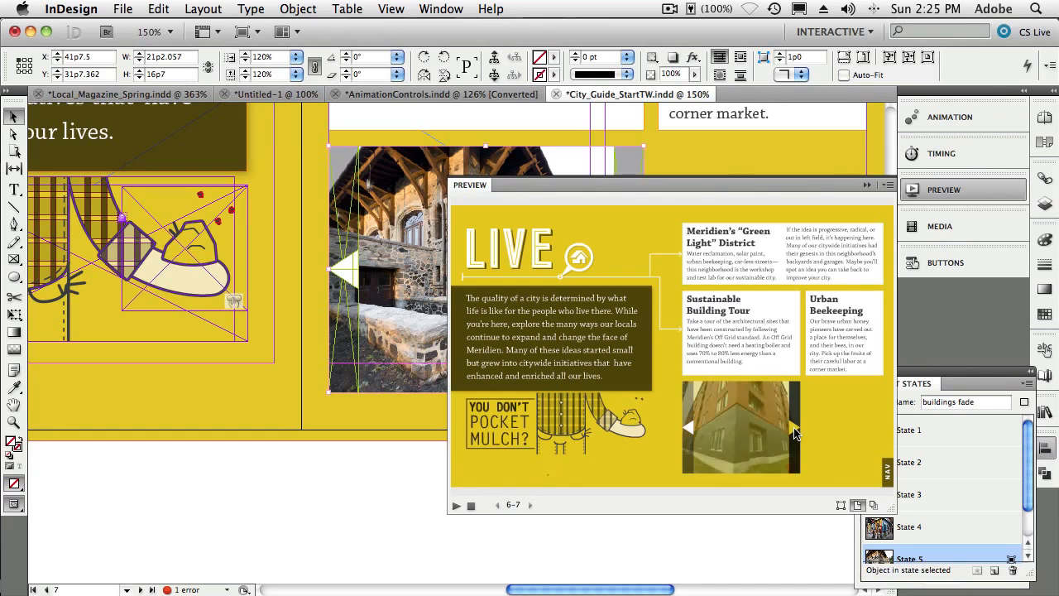
click(793, 429)
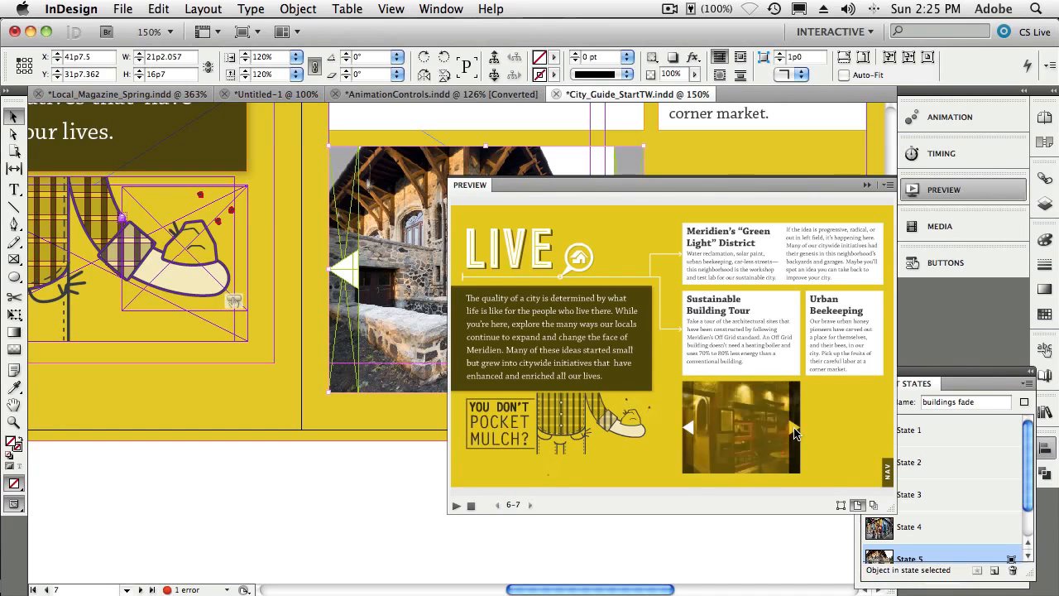
click(793, 428)
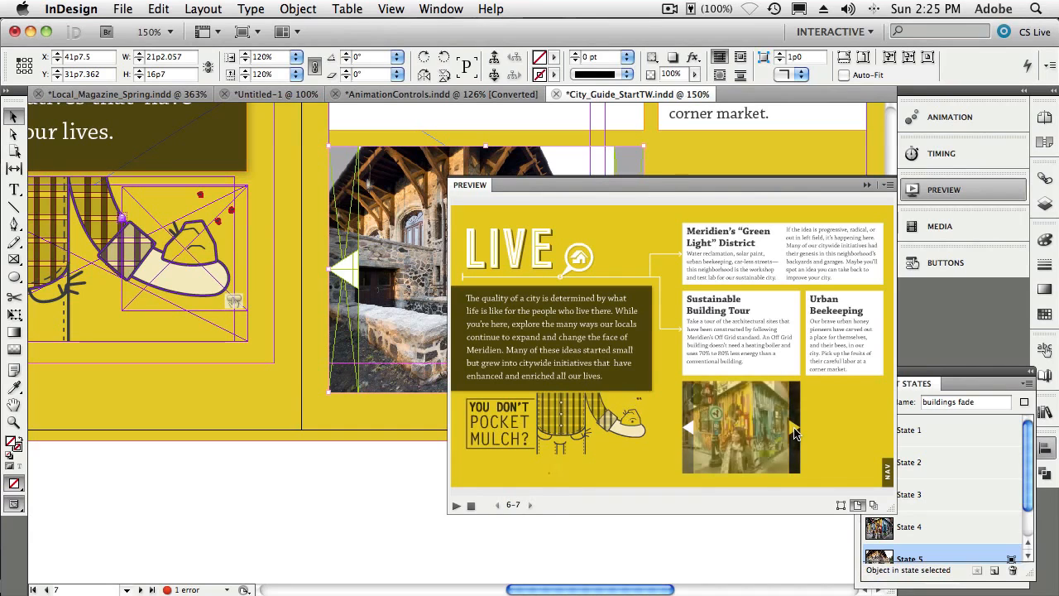
click(794, 429)
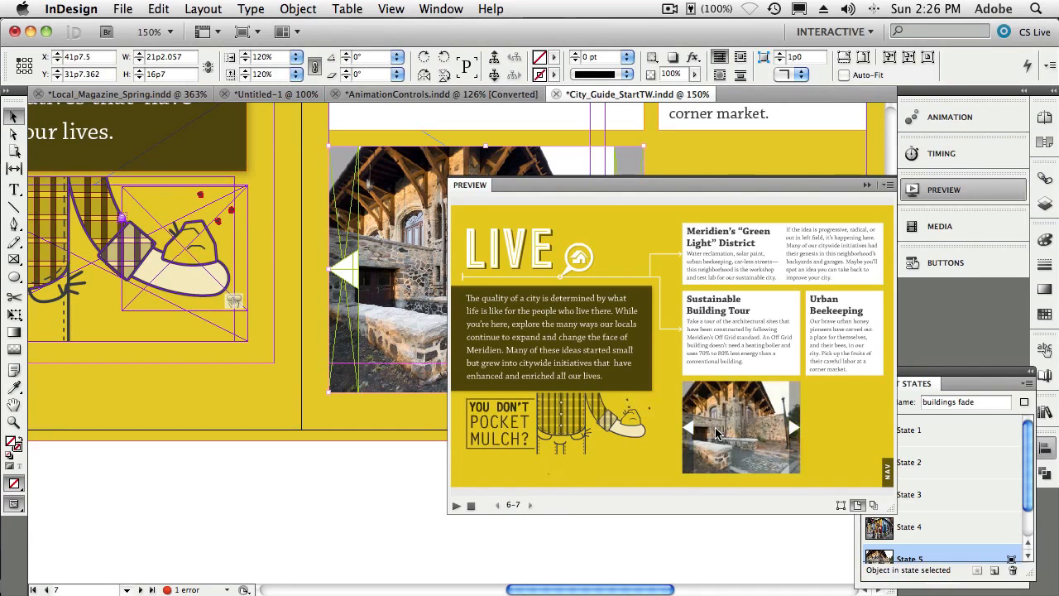
click(690, 430)
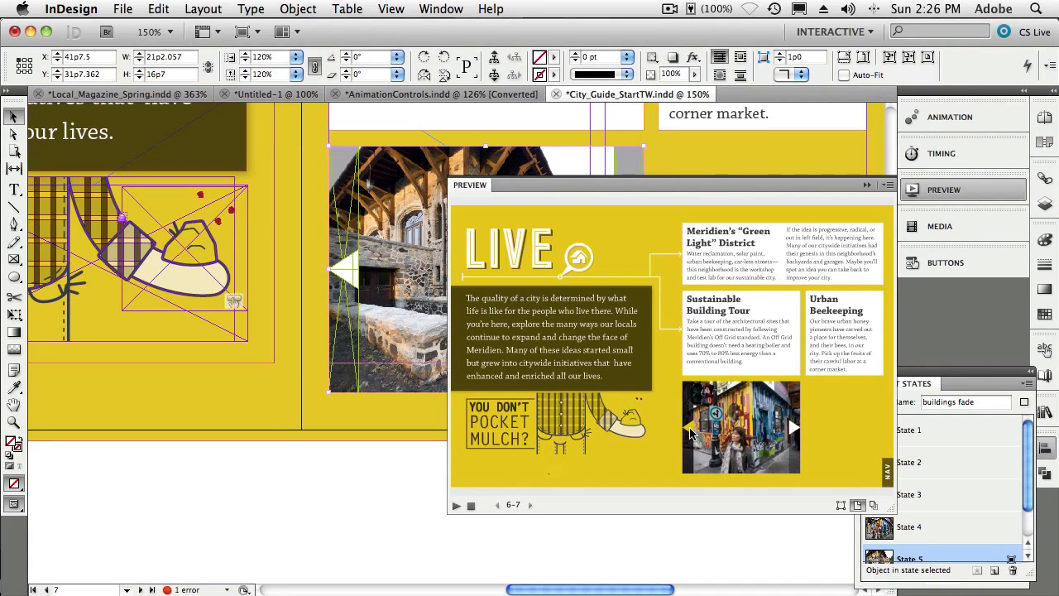
click(692, 433)
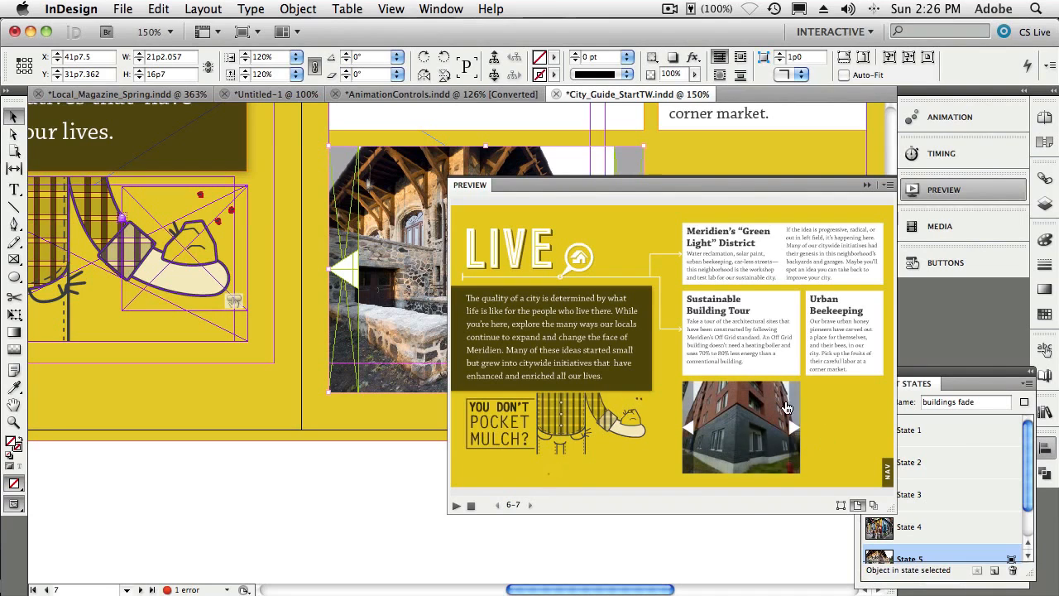
click(789, 428)
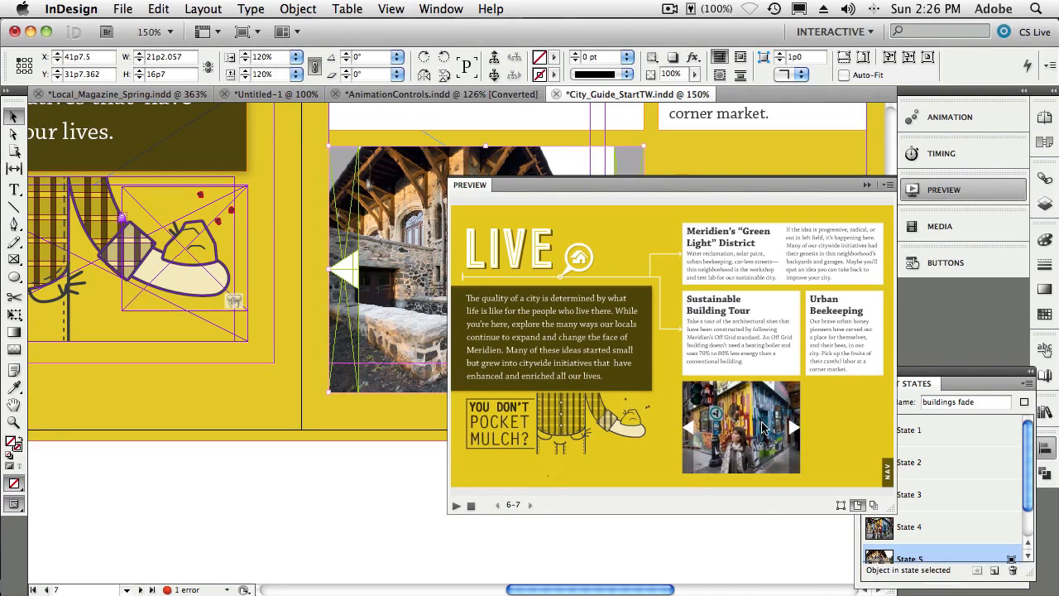
click(864, 186)
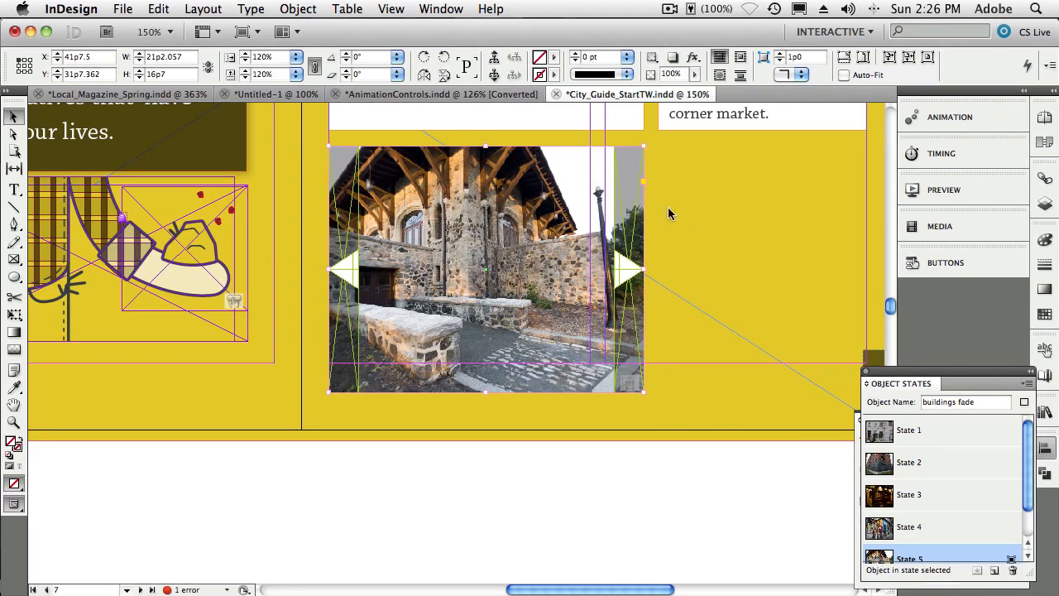
- Open the Sample Buttons panel and place blue pill button 13 on the page below the slideshow
click(441, 9)
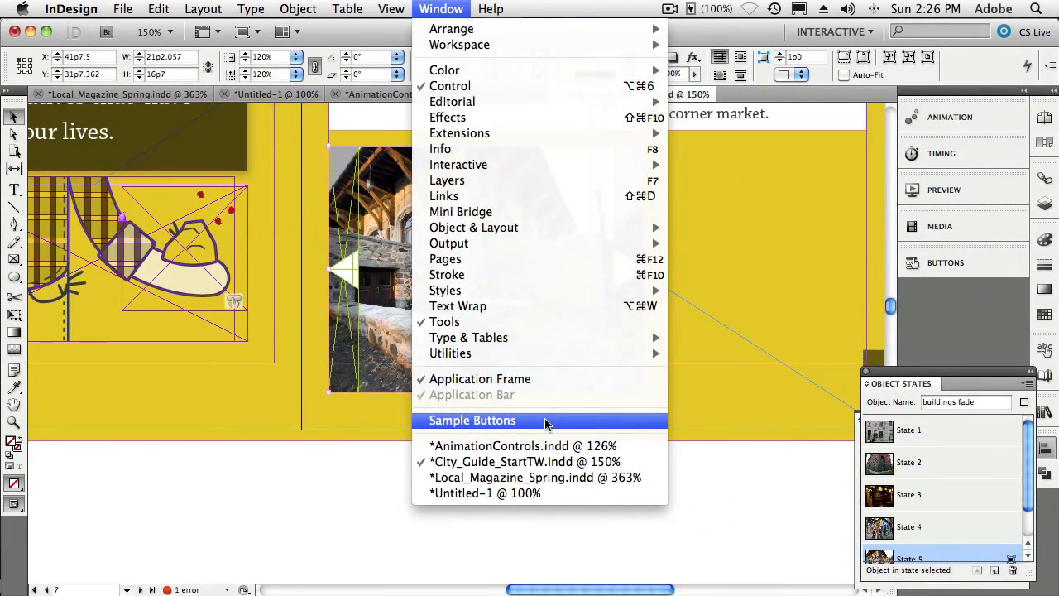
click(546, 423)
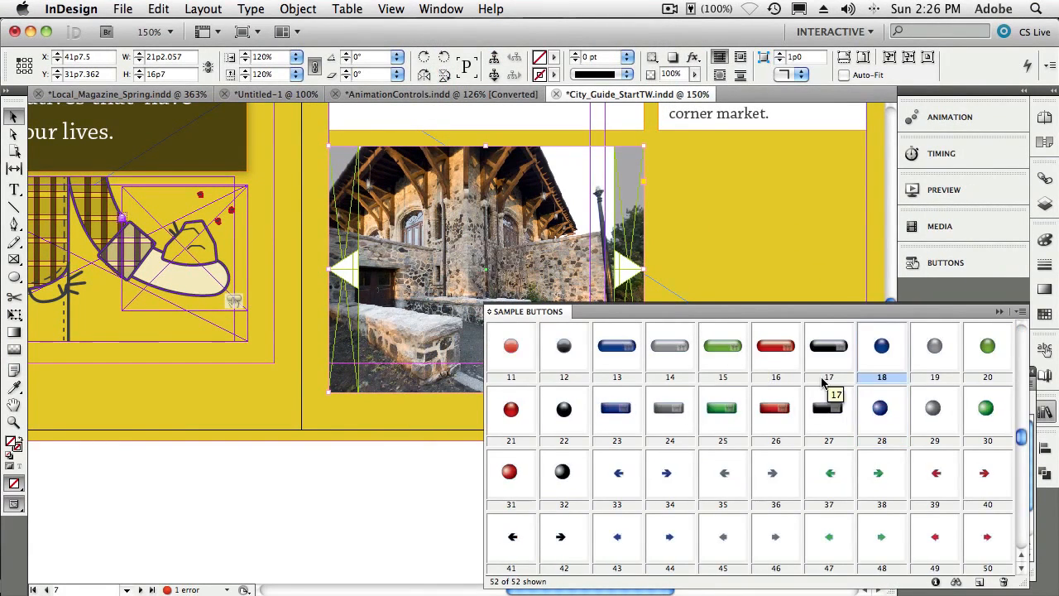
scroll(830, 390, down, 3)
drag(1021, 540, 1018, 349)
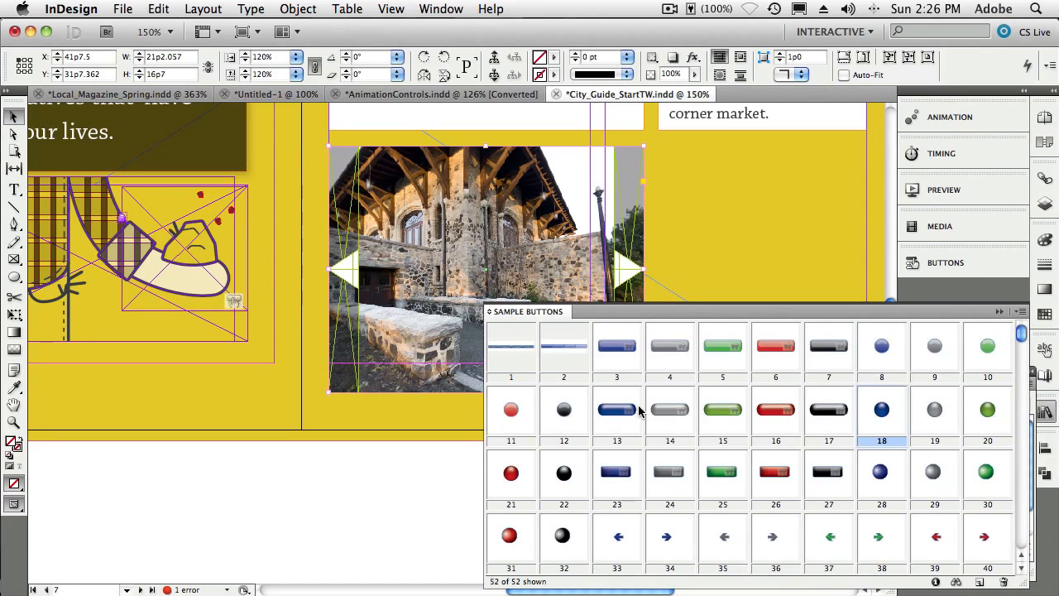
drag(617, 412, 197, 404)
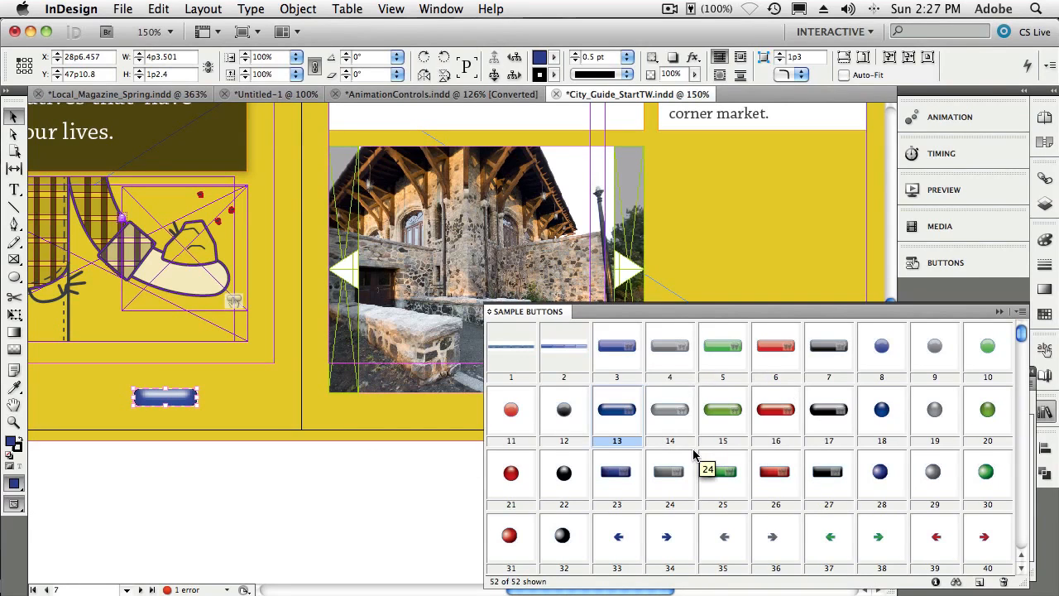
scroll(693, 454, down, 2)
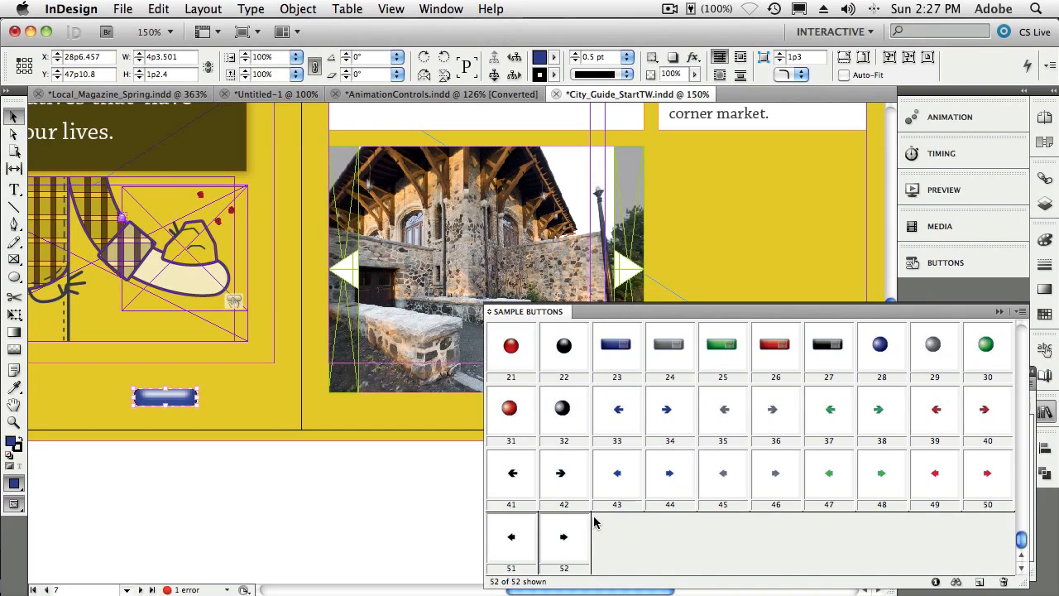
scroll(596, 525, up, 2)
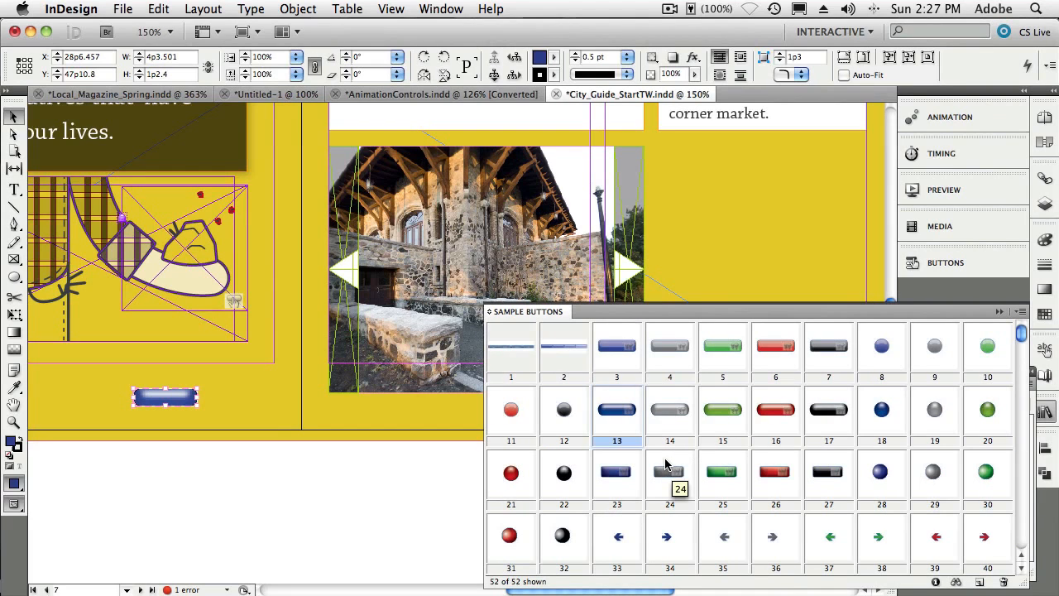